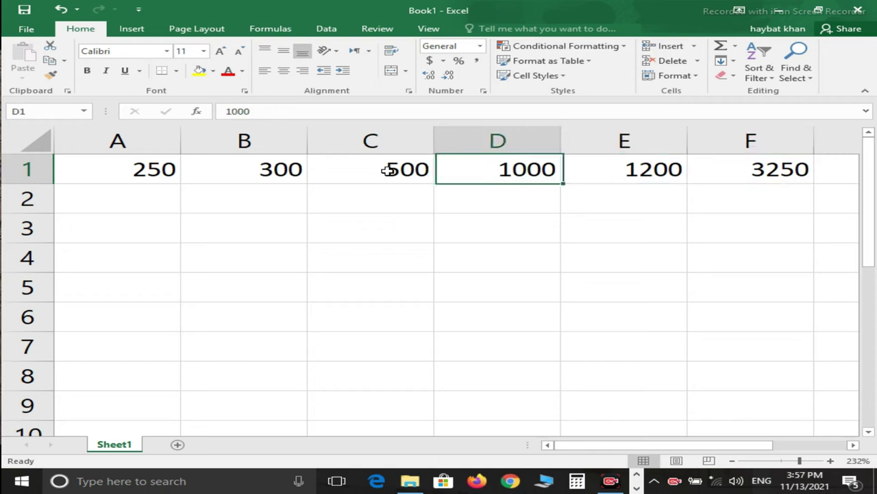
{"action": "key", "text": "Left"}
Select the block A1:E8 and bring up the Fill options in the Editing group
{"action": "key", "text": "shift+Right"}
{"action": "key", "text": "shift+Right"}
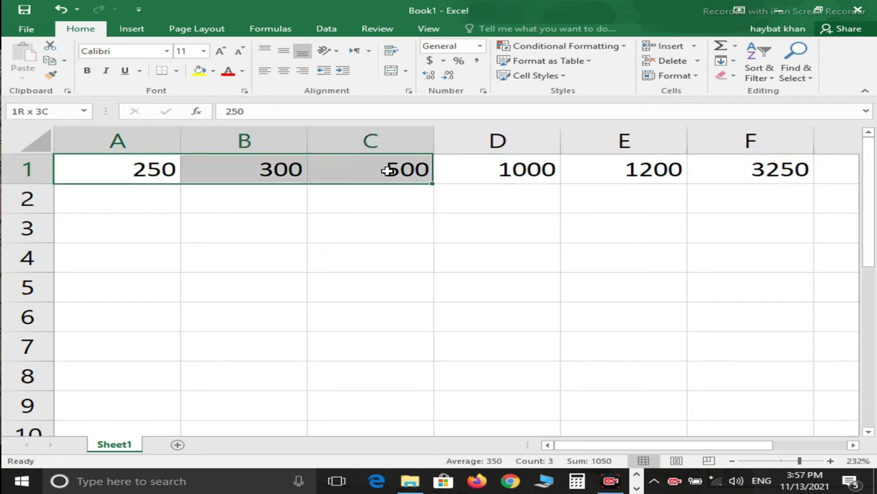
{"action": "key", "text": "shift+Right"}
{"action": "key", "text": "shift+Right"}
{"action": "key", "text": "shift+Down"}
{"action": "key", "text": "shift+Down"}
{"action": "key", "text": "shift+Down"}
{"action": "key", "text": "shift+Down"}
{"action": "key", "text": "shift+Down"}
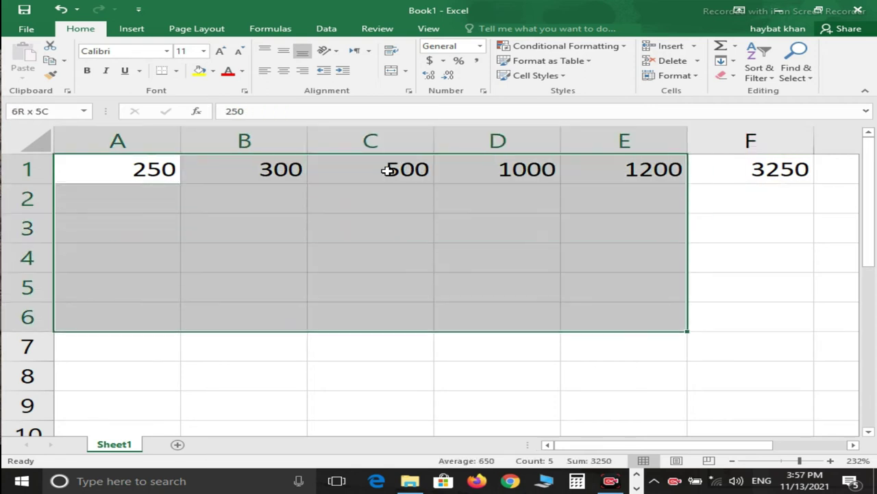
{"action": "key", "text": "shift+Down"}
{"action": "key", "text": "shift+Down"}
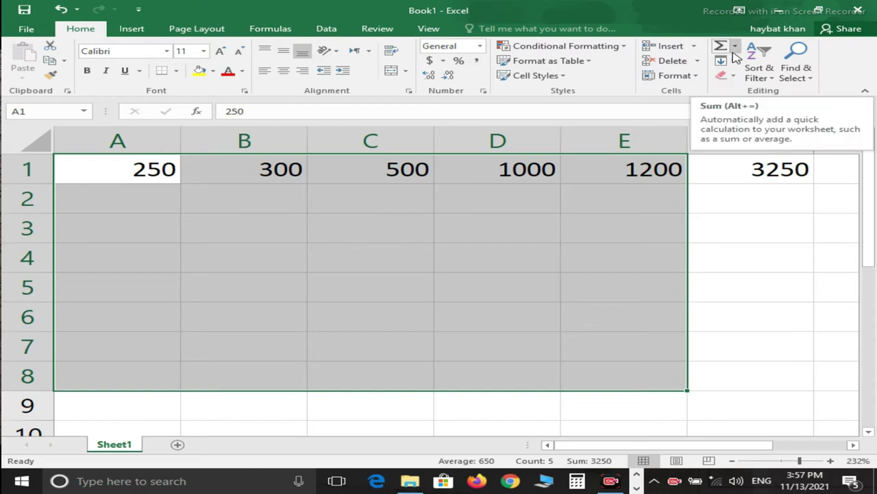
{"action": "left_click", "coordinate": [735, 47]}
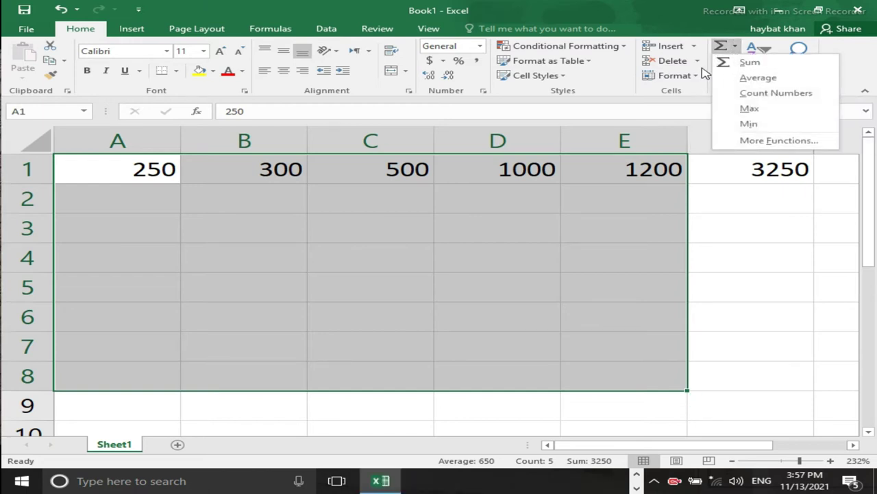
{"action": "left_click", "coordinate": [695, 96]}
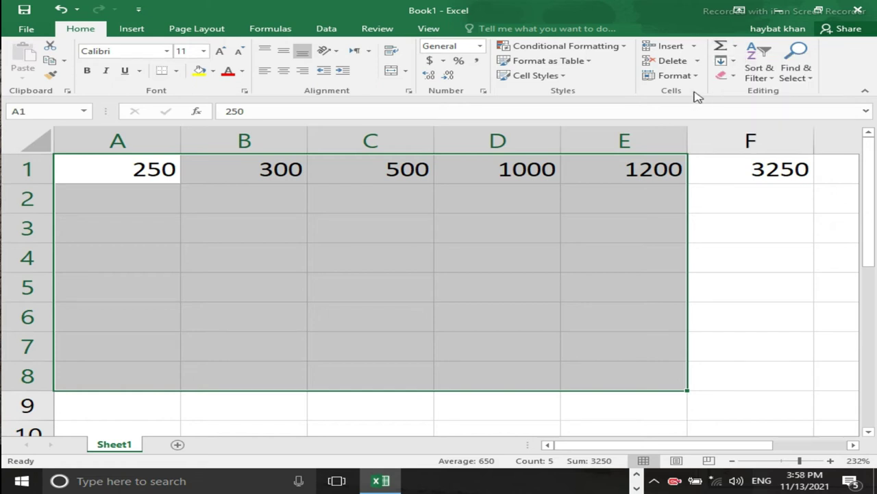
{"action": "left_click", "coordinate": [734, 62]}
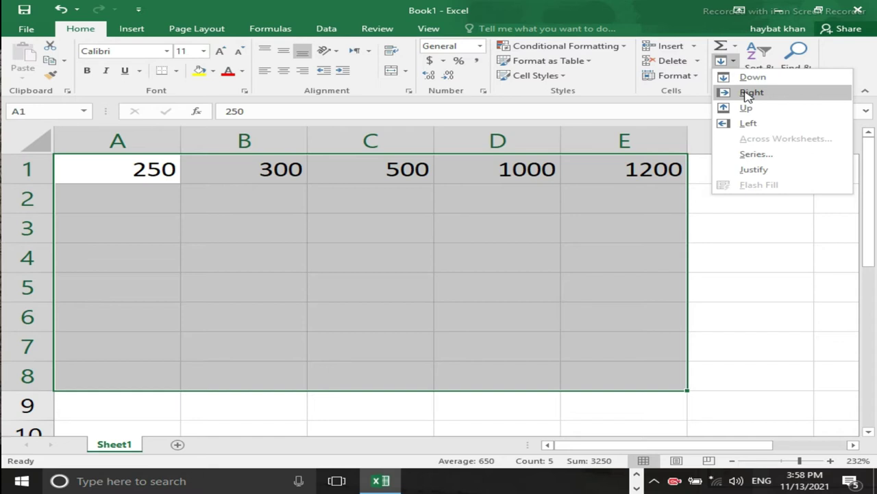
Fill Down row 1's values into A2:E8, then check the SUM formula in F1
{"action": "left_click", "coordinate": [752, 80]}
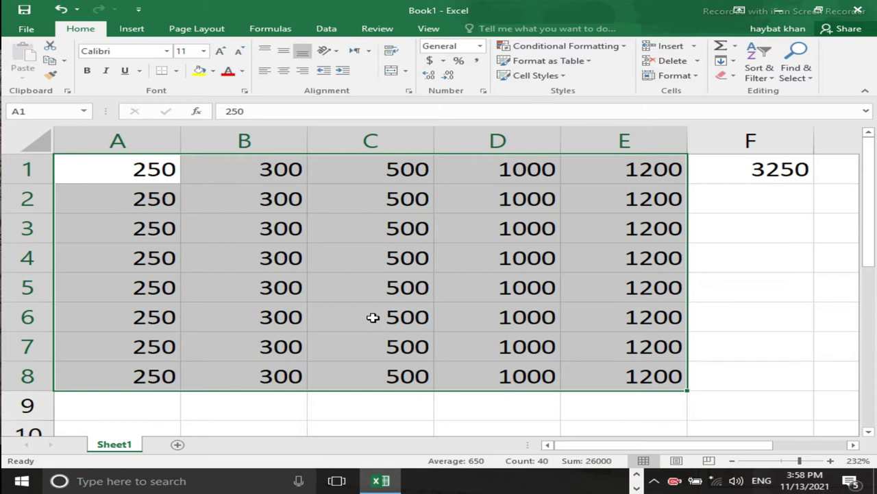
{"action": "left_click", "coordinate": [752, 169]}
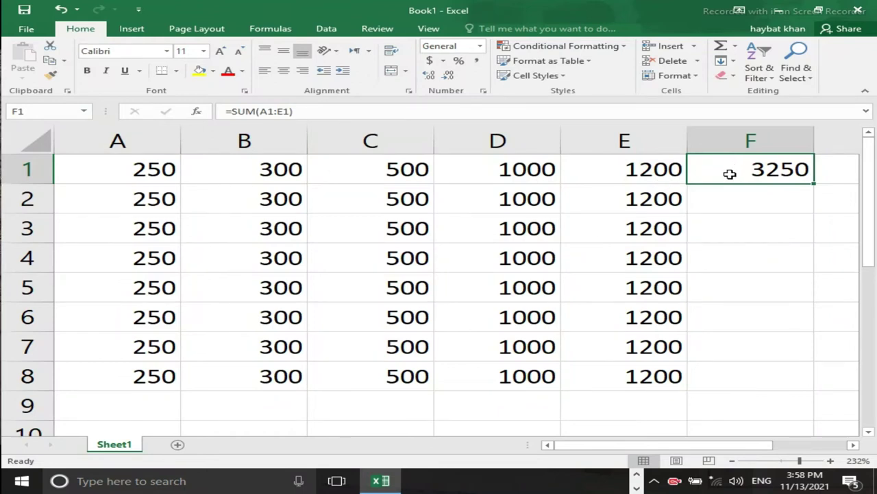
Enter =SUM(A1:A8) in A9 so column A totals 2000
{"action": "left_click", "coordinate": [118, 408]}
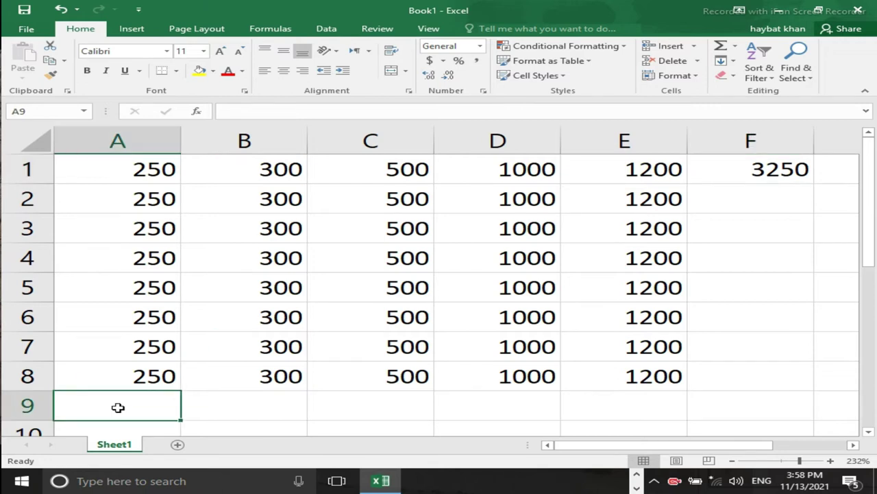
{"action": "type", "text": "="}
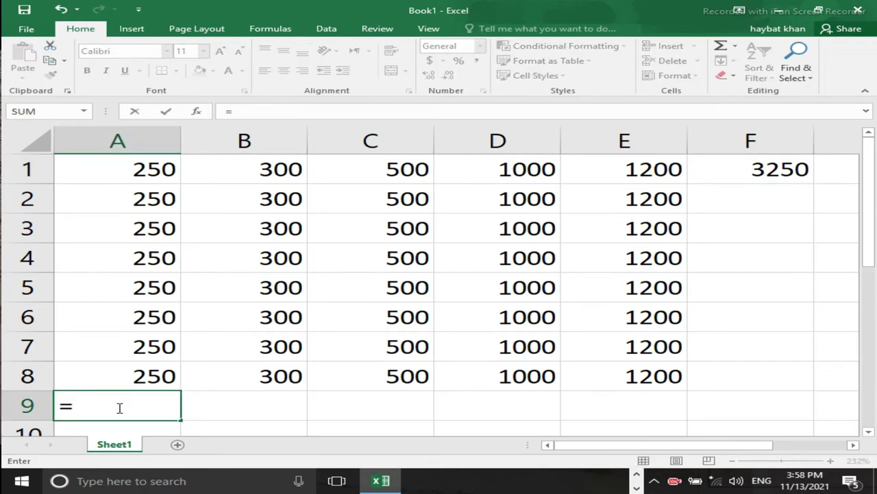
{"action": "type", "text": "sum"}
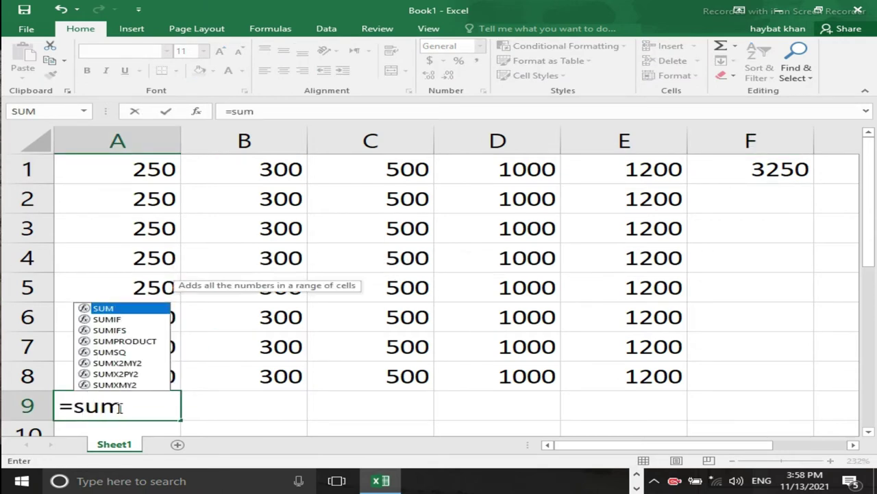
{"action": "type", "text": "("}
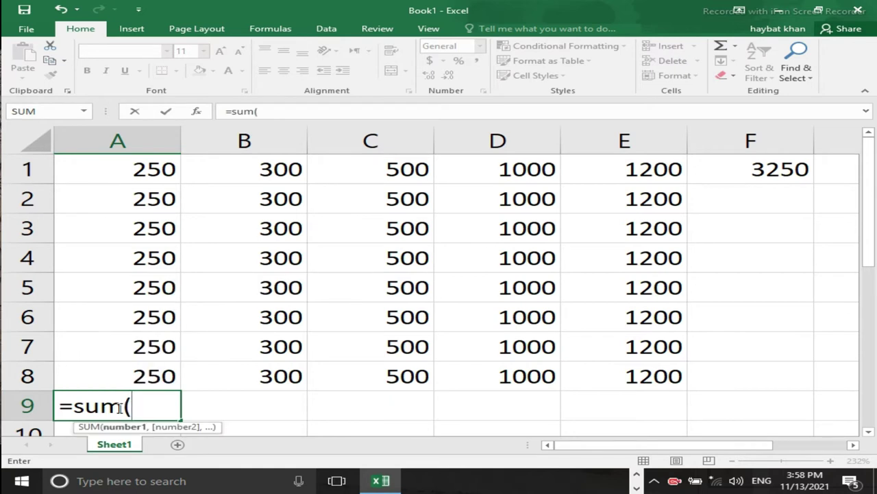
{"action": "key", "text": "Up"}
{"action": "key", "text": "Up"}
{"action": "key", "text": "Up"}
{"action": "key", "text": "Up"}
{"action": "key", "text": "Up"}
{"action": "key", "text": "Up"}
{"action": "key", "text": "Up"}
{"action": "key", "text": "Up"}
{"action": "key", "text": "Down"}
{"action": "key", "text": "Down"}
{"action": "key", "text": "Down"}
{"action": "key", "text": "Down"}
{"action": "key", "text": "Down"}
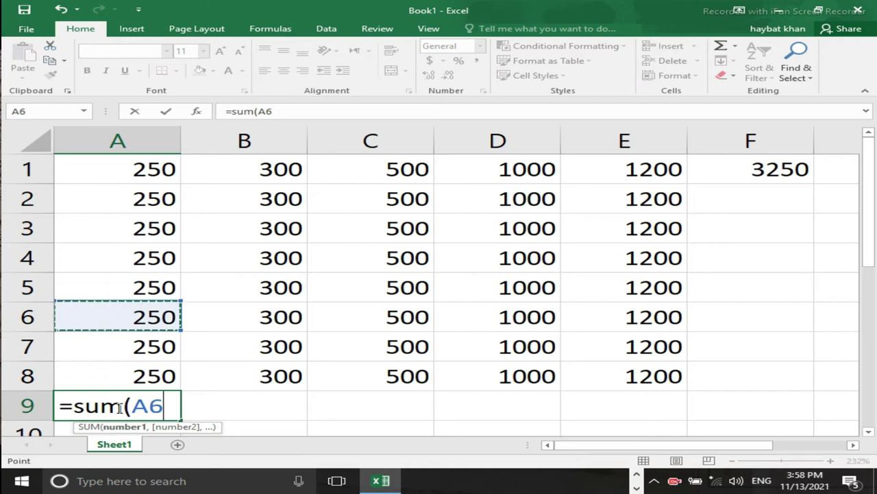
{"action": "key", "text": "Down"}
{"action": "key", "text": "Down"}
{"action": "key", "text": "shift+Up"}
{"action": "key", "text": "shift+Up"}
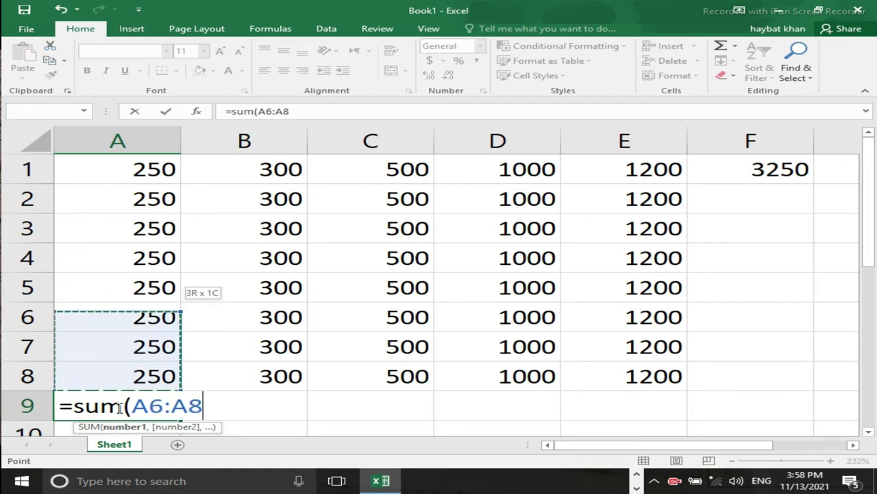
{"action": "key", "text": "shift+Up"}
{"action": "key", "text": "shift+Up"}
{"action": "key", "text": "shift+Up"}
{"action": "key", "text": "shift+Up"}
{"action": "key", "text": "shift+Up"}
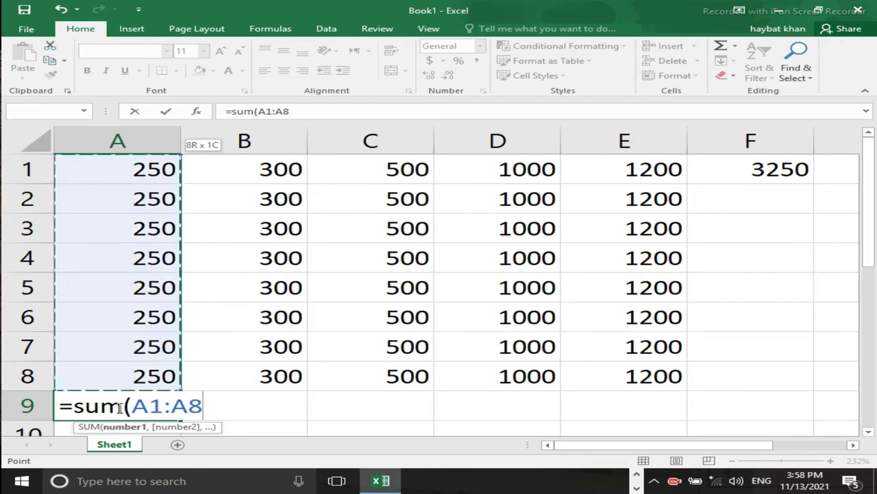
{"action": "type", "text": ")"}
{"action": "key", "text": "Return"}
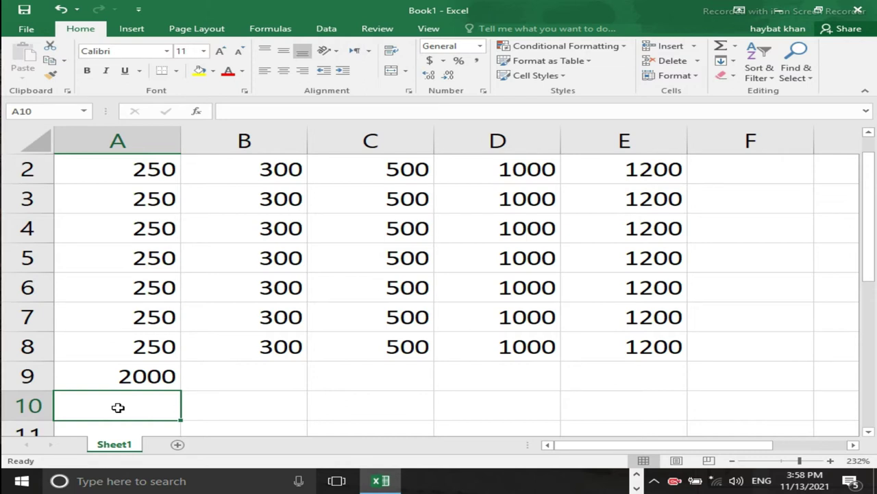
{"action": "key", "text": "Up"}
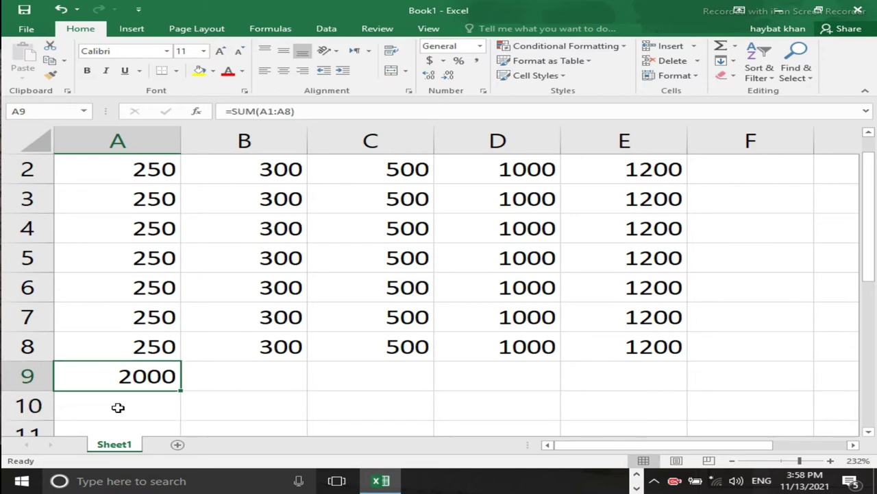
Copy A9's SUM formula into B9 through E9, giving 2400, 4000, 8000 and 9600
{"action": "key", "text": "ctrl+c"}
{"action": "key", "text": "Right"}
{"action": "key", "text": "ctrl+v"}
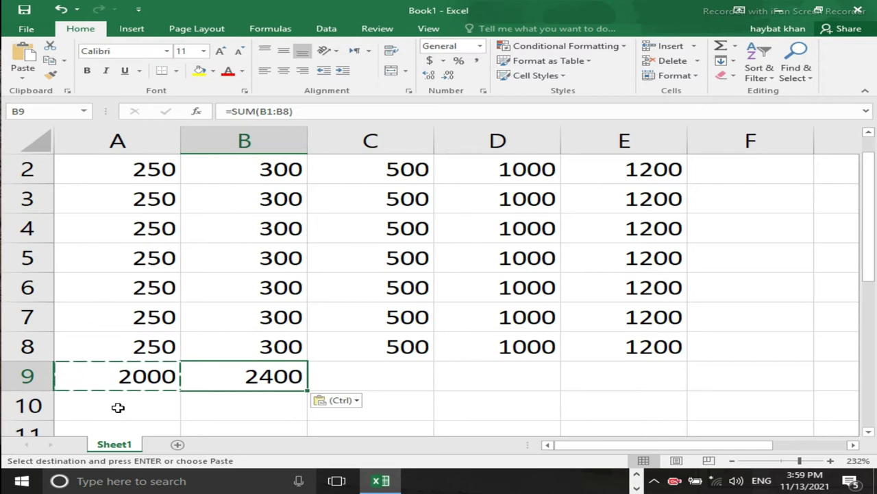
{"action": "key", "text": "Right"}
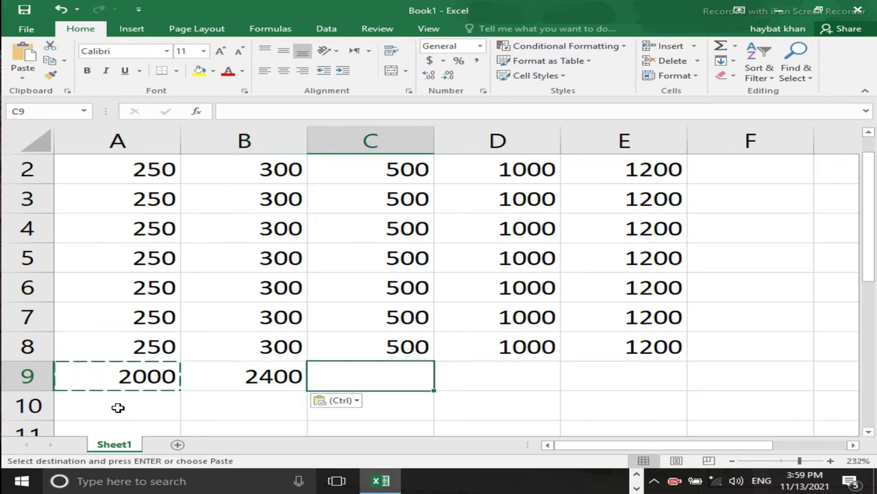
{"action": "key", "text": "ctrl+v"}
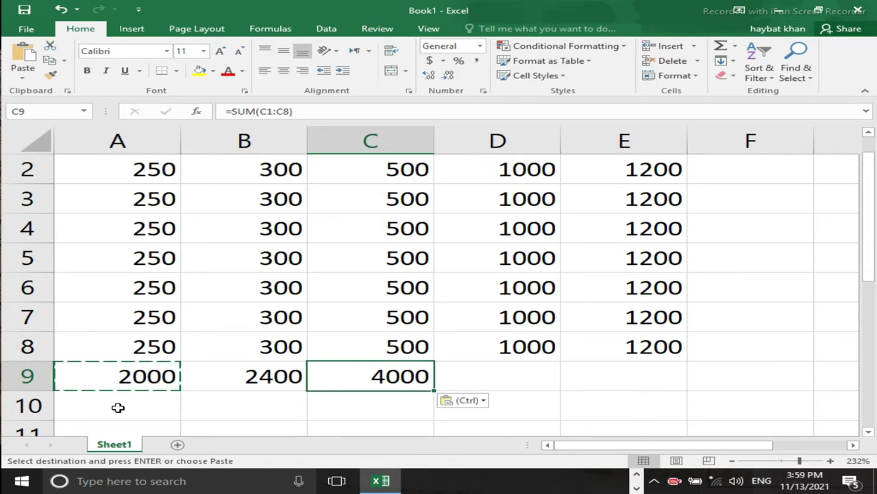
{"action": "key", "text": "Right"}
{"action": "key", "text": "ctrl+v"}
{"action": "key", "text": "Right"}
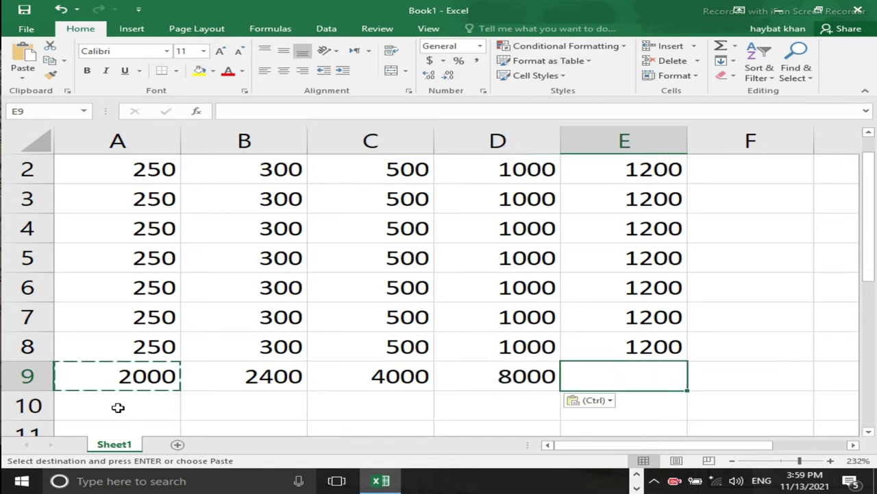
{"action": "key", "text": "ctrl+v"}
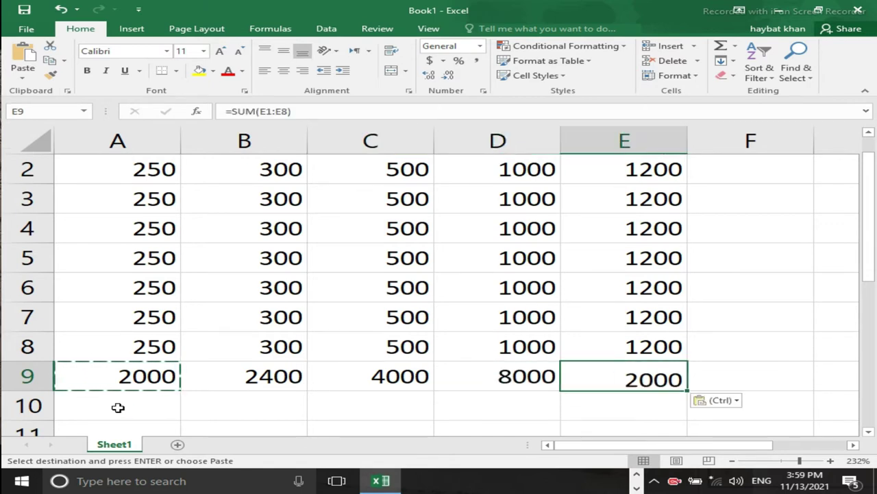
{"action": "key", "text": "Up"}
{"action": "key", "text": "Up"}
{"action": "key", "text": "Up"}
{"action": "key", "text": "Up"}
{"action": "key", "text": "Up"}
{"action": "key", "text": "Up"}
{"action": "key", "text": "Down"}
{"action": "key", "text": "Down"}
{"action": "key", "text": "Up"}
{"action": "key", "text": "Up"}
{"action": "key", "text": "Down"}
{"action": "key", "text": "Down"}
{"action": "key", "text": "Down"}
{"action": "key", "text": "Down"}
{"action": "key", "text": "Down"}
{"action": "key", "text": "Down"}
{"action": "key", "text": "Down"}
{"action": "key", "text": "Down"}
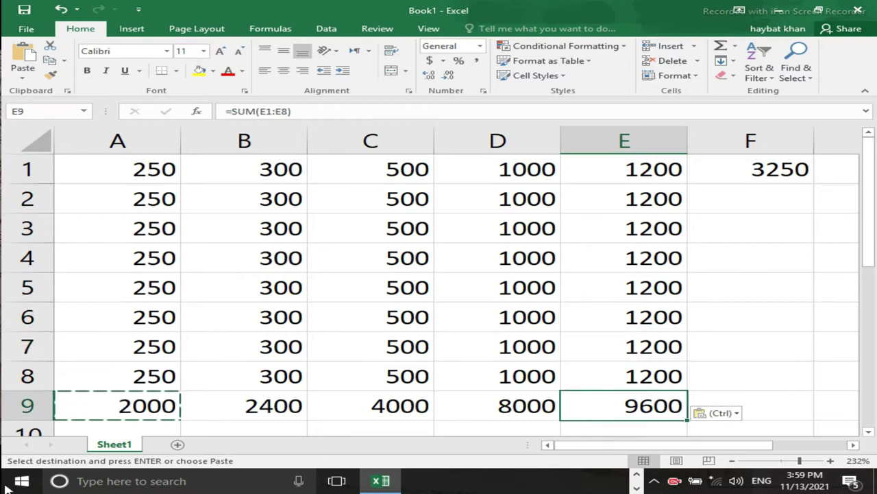
{"action": "left_click", "coordinate": [785, 462]}
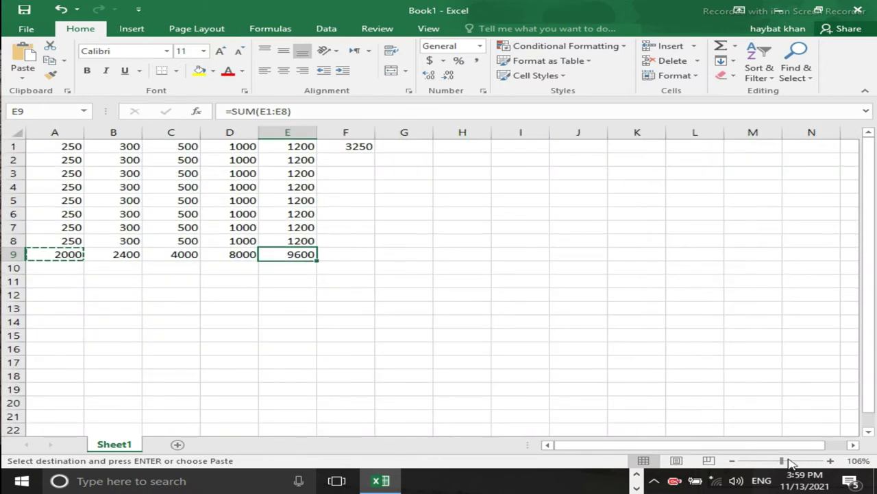
{"action": "left_click", "coordinate": [830, 460]}
{"action": "left_click", "coordinate": [830, 460]}
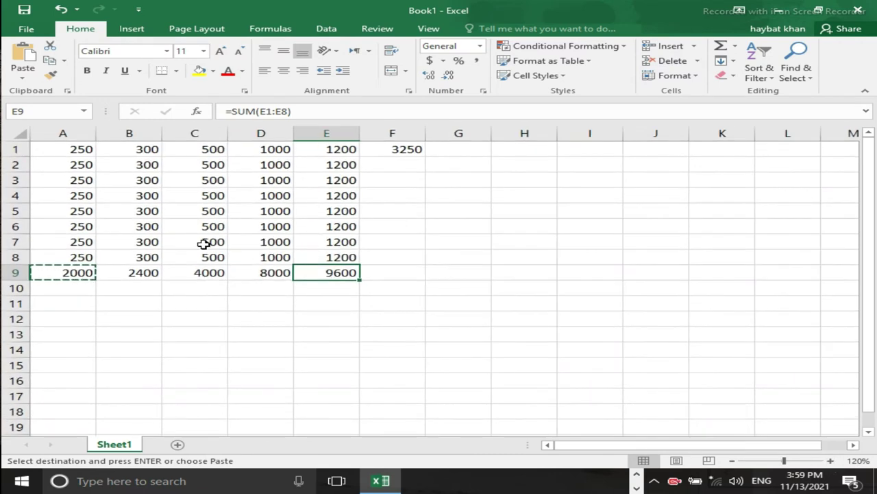
{"action": "key", "text": "ctrl+a"}
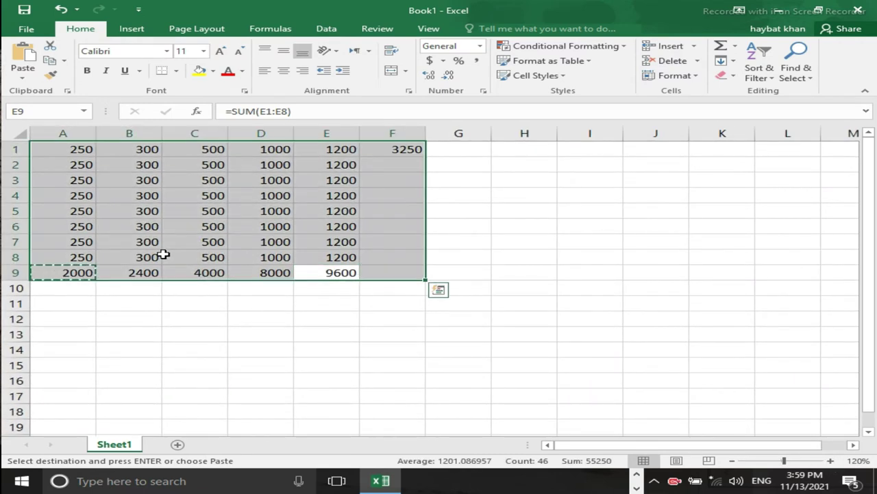
{"action": "key", "text": "alt+equal"}
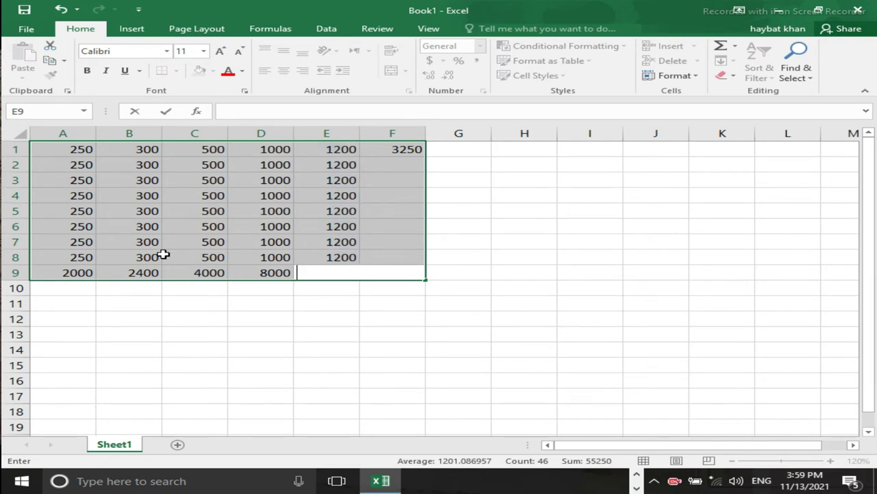
{"action": "key", "text": "ctrl+Return"}
{"action": "key", "text": "Delete"}
{"action": "key", "text": "Right"}
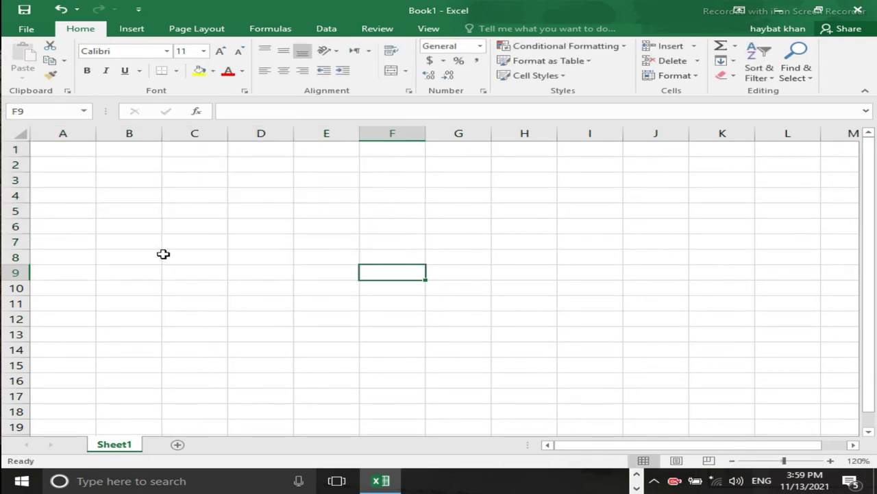
{"action": "key", "text": "Up"}
{"action": "key", "text": "Up"}
{"action": "key", "text": "Left"}
{"action": "key", "text": "Left"}
{"action": "key", "text": "Left"}
{"action": "key", "text": "Up"}
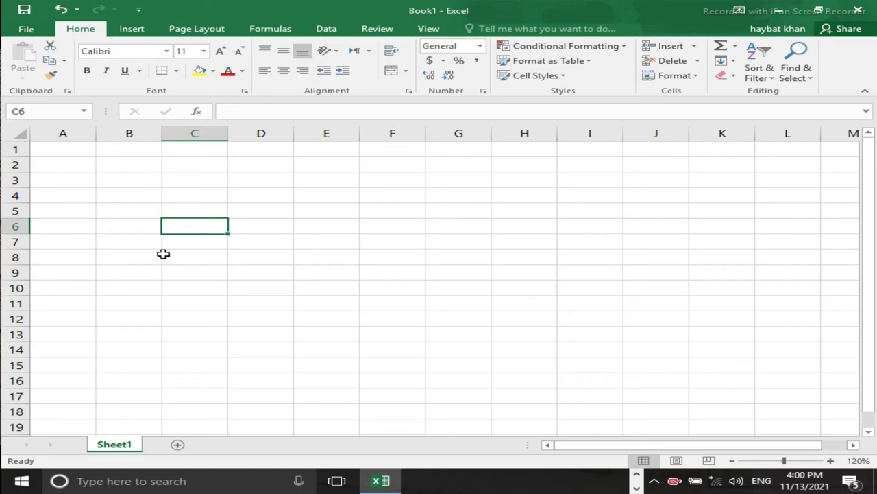
Merge and centre the cells C6:H8
{"action": "key", "text": "shift+Right"}
{"action": "key", "text": "shift+Right"}
{"action": "key", "text": "shift+Right"}
{"action": "key", "text": "shift+Right"}
{"action": "key", "text": "shift+Right"}
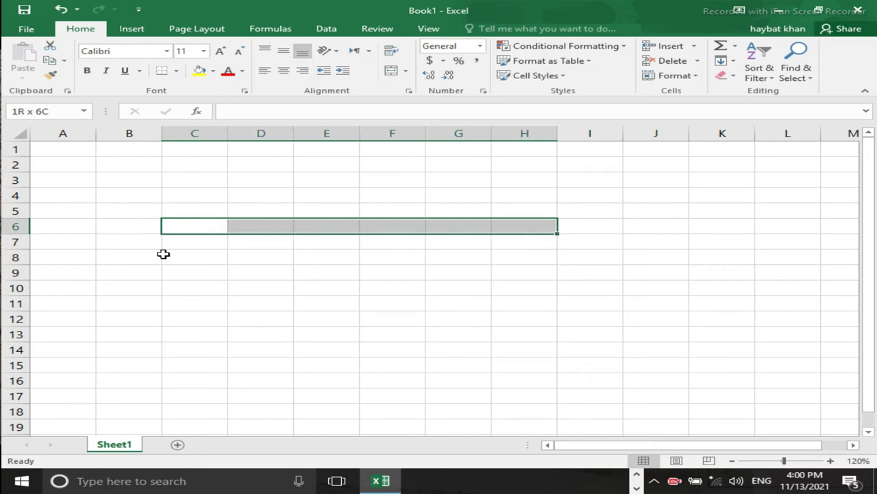
{"action": "key", "text": "shift+Down"}
{"action": "key", "text": "shift+Down"}
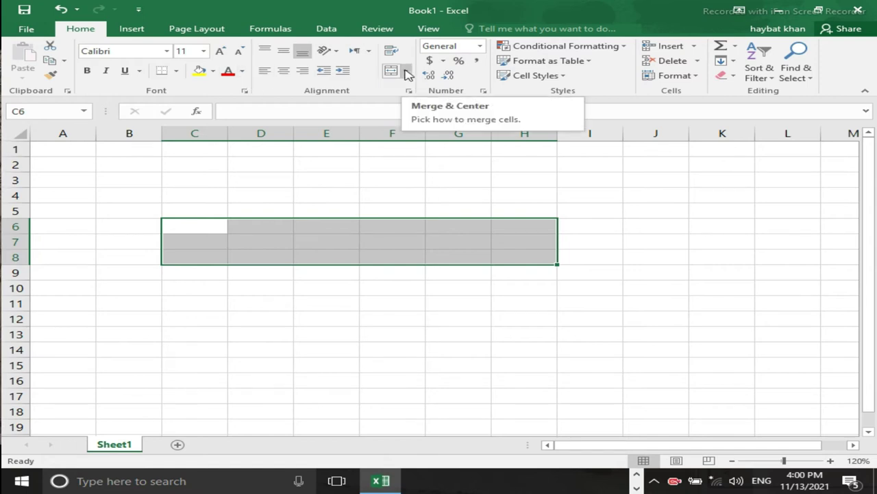
{"action": "left_click", "coordinate": [391, 71]}
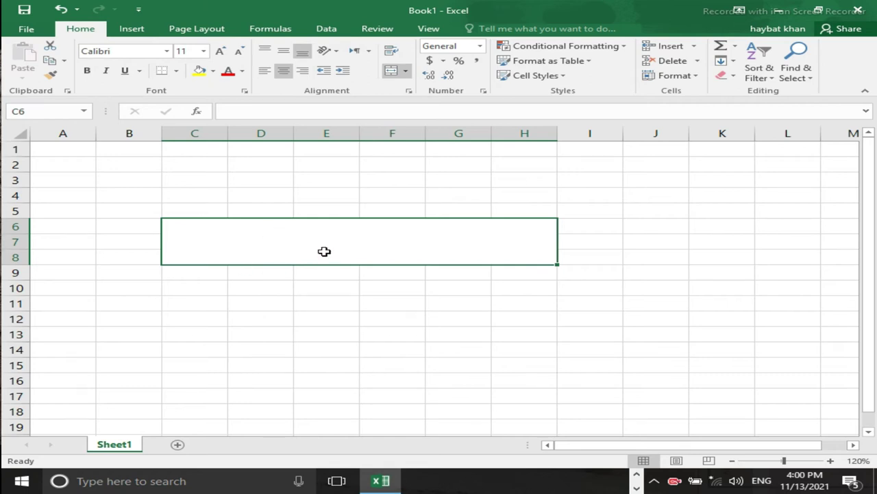
Type the title 'Expense sheet' into the merged cell
{"action": "type", "text": "Ex"}
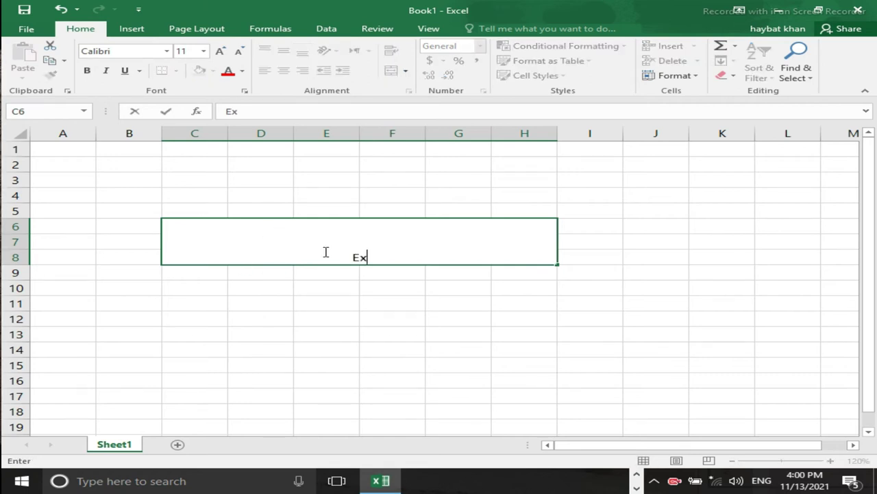
{"action": "type", "text": "pesde"}
{"action": "key", "text": "BackSpace"}
{"action": "key", "text": "BackSpace"}
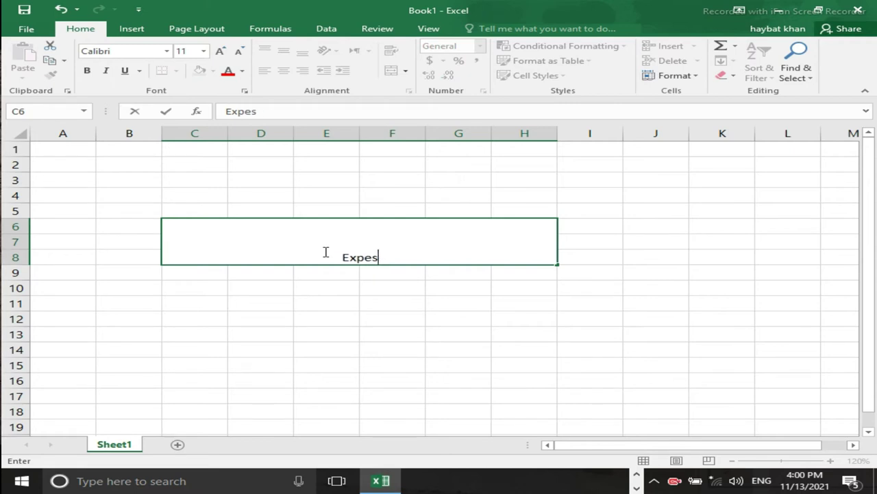
{"action": "key", "text": "BackSpace"}
{"action": "type", "text": "nse "}
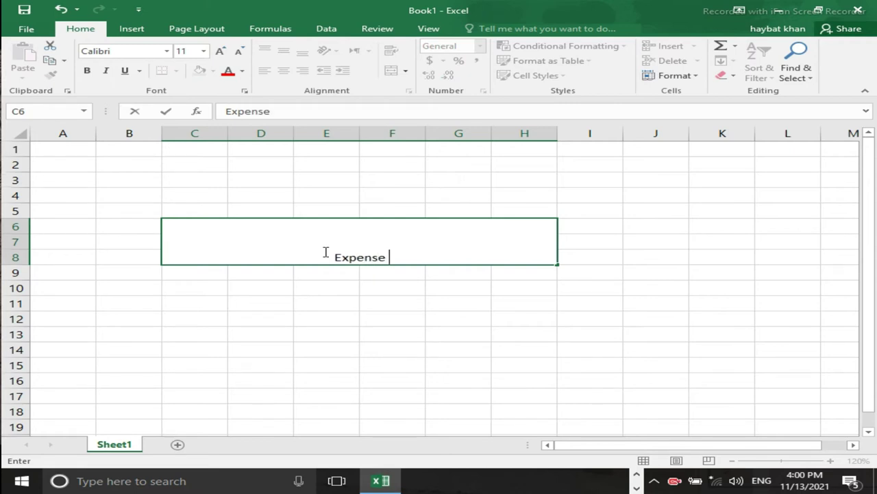
{"action": "type", "text": "cheet"}
{"action": "key", "text": "BackSpace"}
{"action": "key", "text": "BackSpace"}
{"action": "key", "text": "BackSpace"}
{"action": "key", "text": "BackSpace"}
{"action": "key", "text": "BackSpace"}
{"action": "type", "text": "sheet"}
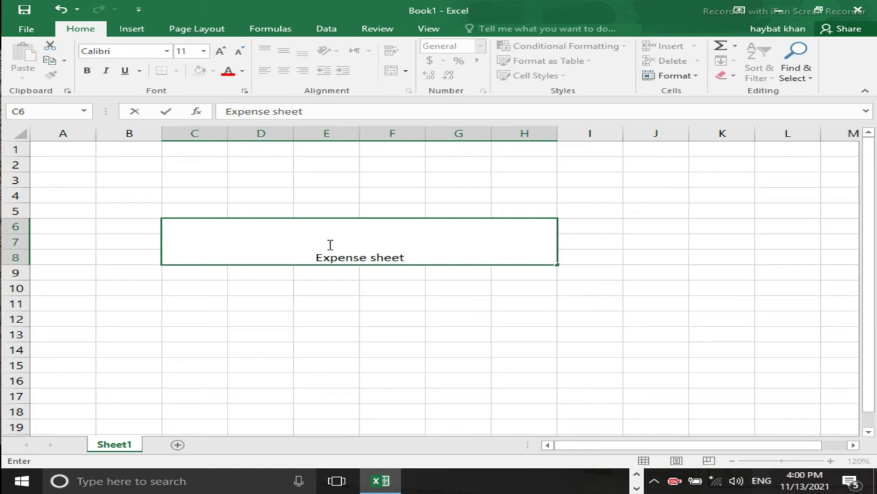
{"action": "key", "text": "shift+Left"}
{"action": "key", "text": "shift+Left"}
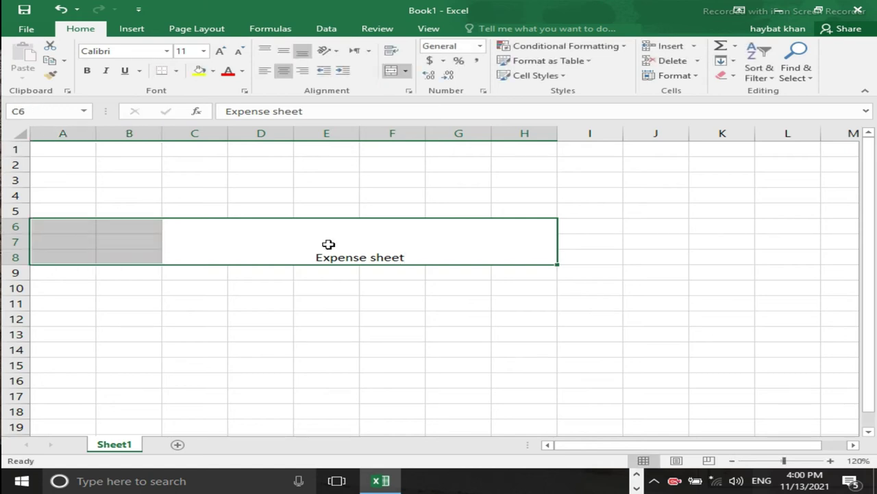
Make the title bold and enlarge it to 26 pt
{"action": "key", "text": "Right"}
{"action": "key", "text": "Left"}
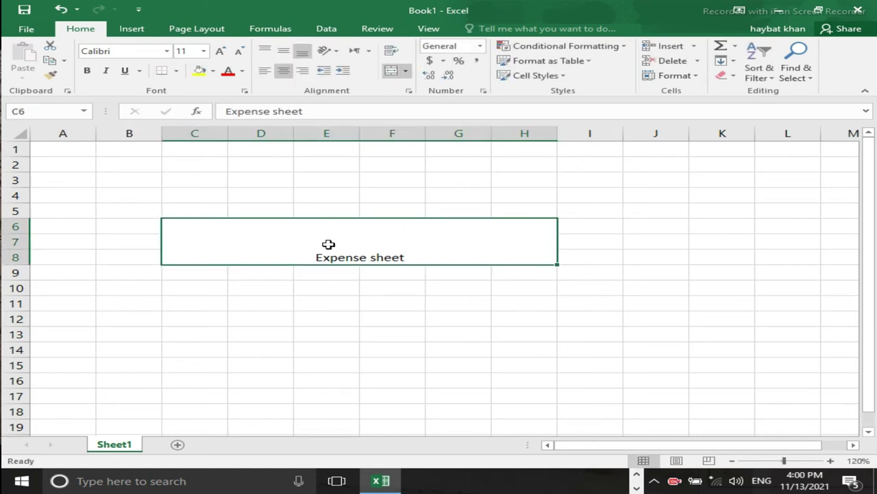
{"action": "left_click", "coordinate": [221, 52]}
{"action": "left_click", "coordinate": [220, 52]}
{"action": "left_click", "coordinate": [220, 52]}
{"action": "left_click", "coordinate": [220, 52]}
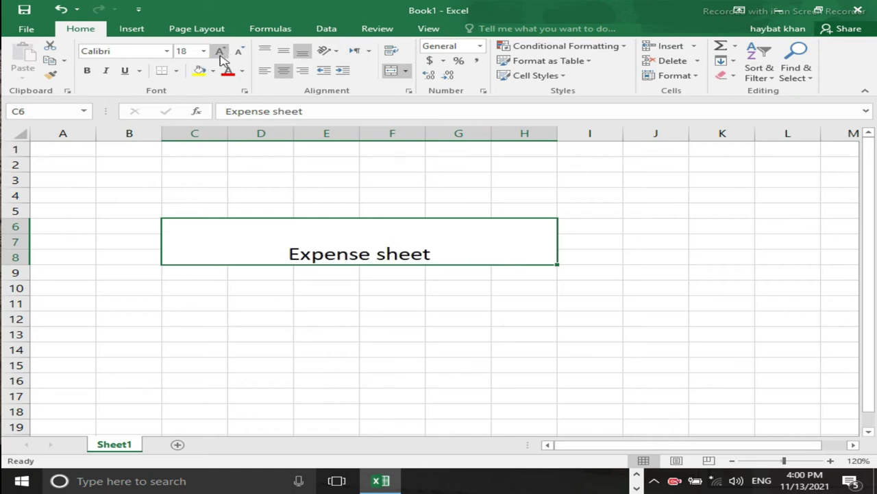
{"action": "left_click", "coordinate": [220, 53]}
{"action": "left_click", "coordinate": [220, 53]}
{"action": "left_click", "coordinate": [220, 53]}
{"action": "left_click", "coordinate": [220, 53]}
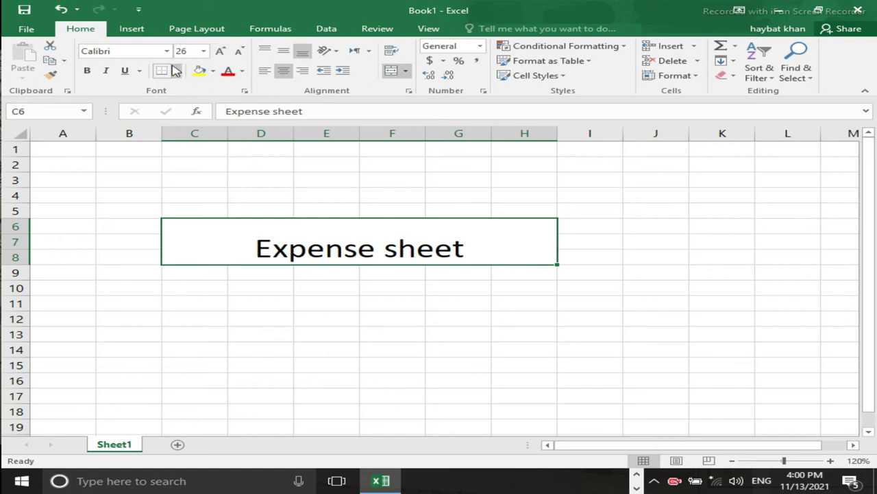
{"action": "left_click", "coordinate": [88, 71]}
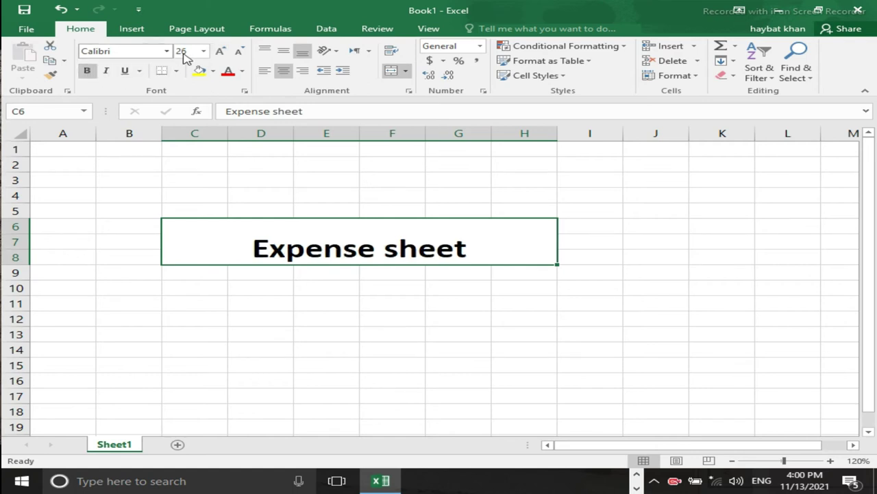
Give the title white text on a solid black fill
{"action": "left_click", "coordinate": [235, 70]}
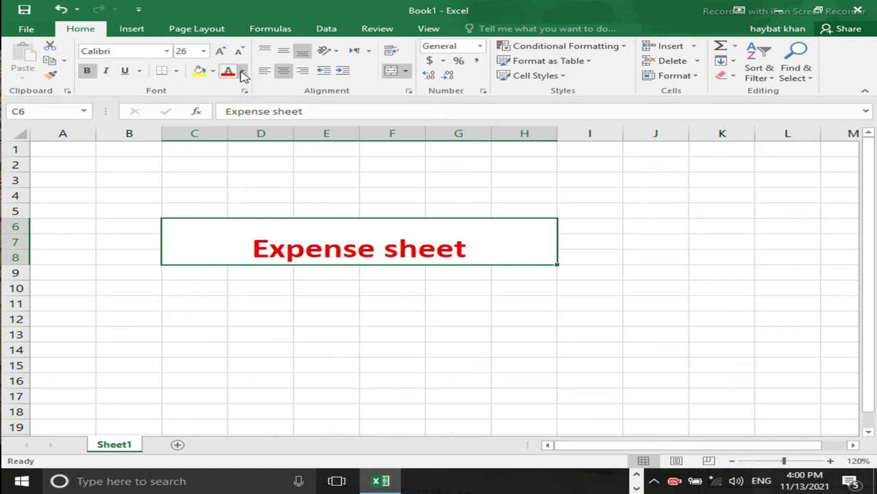
{"action": "left_click", "coordinate": [242, 71]}
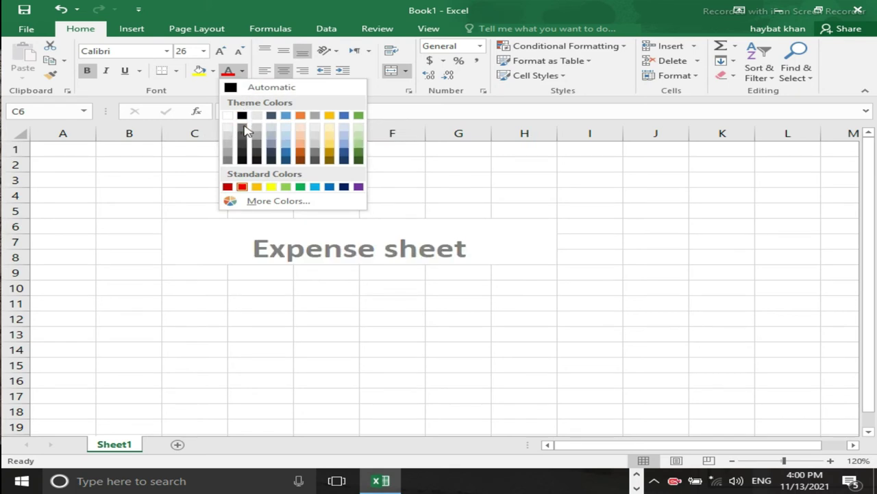
{"action": "left_click", "coordinate": [241, 127]}
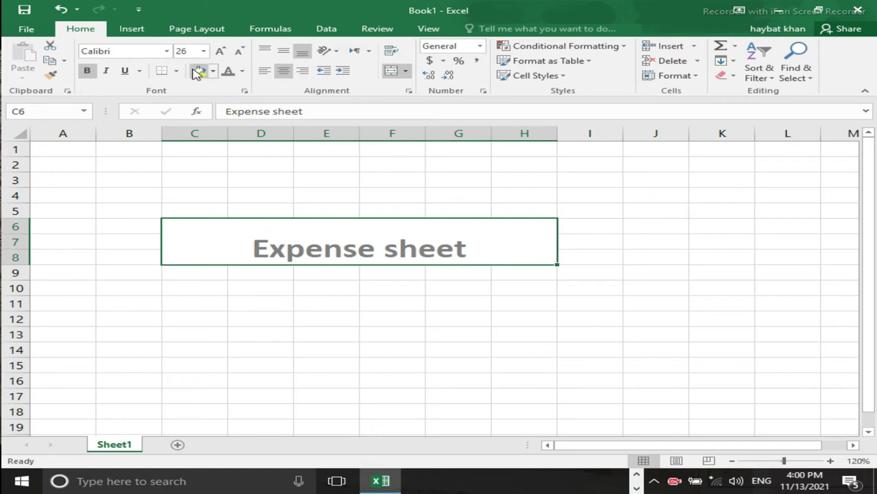
{"action": "left_click", "coordinate": [214, 71]}
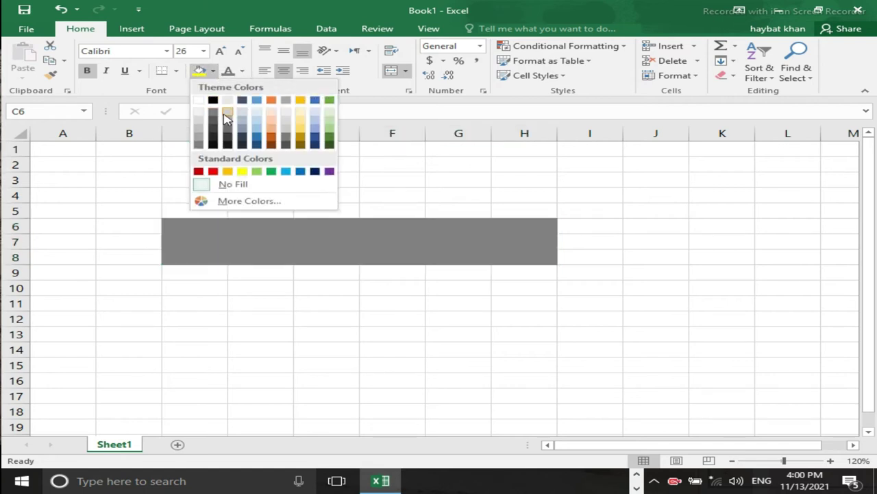
{"action": "left_click", "coordinate": [227, 114]}
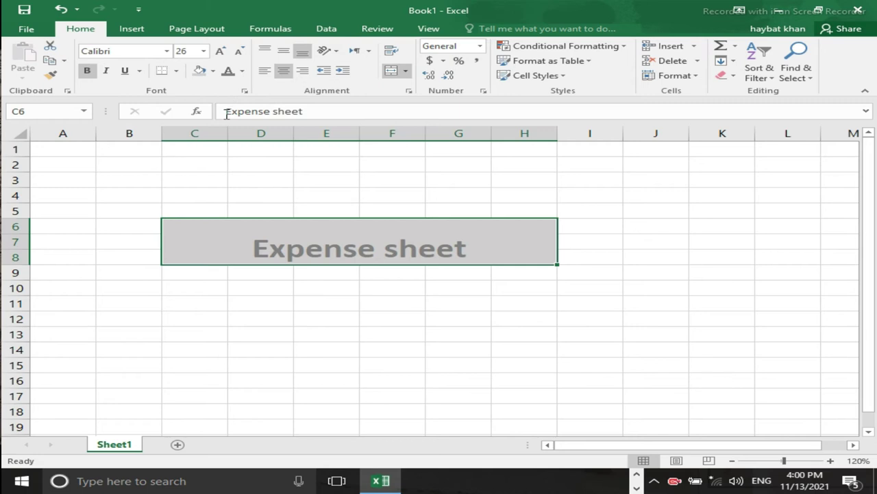
{"action": "left_click", "coordinate": [242, 71]}
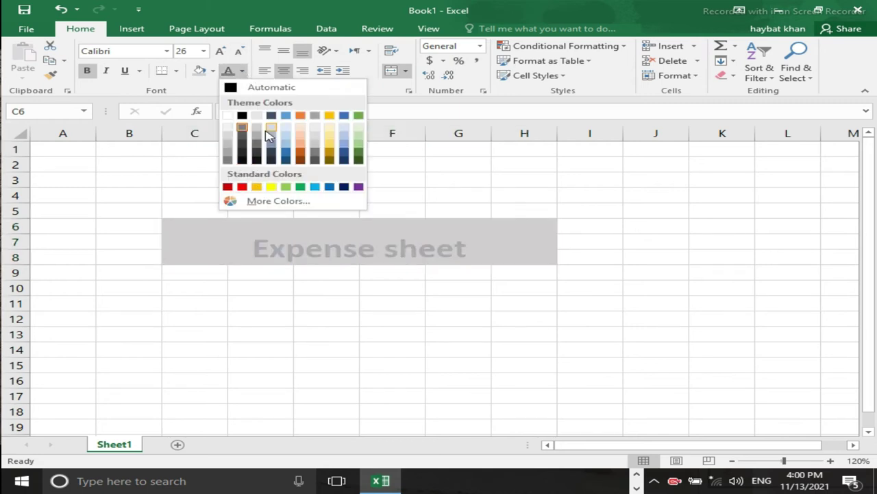
{"action": "left_click", "coordinate": [228, 118]}
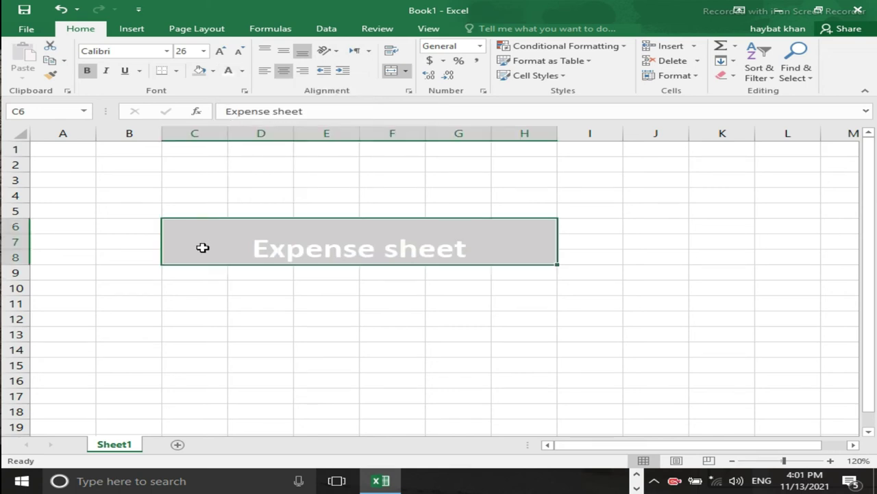
{"action": "left_click", "coordinate": [213, 70]}
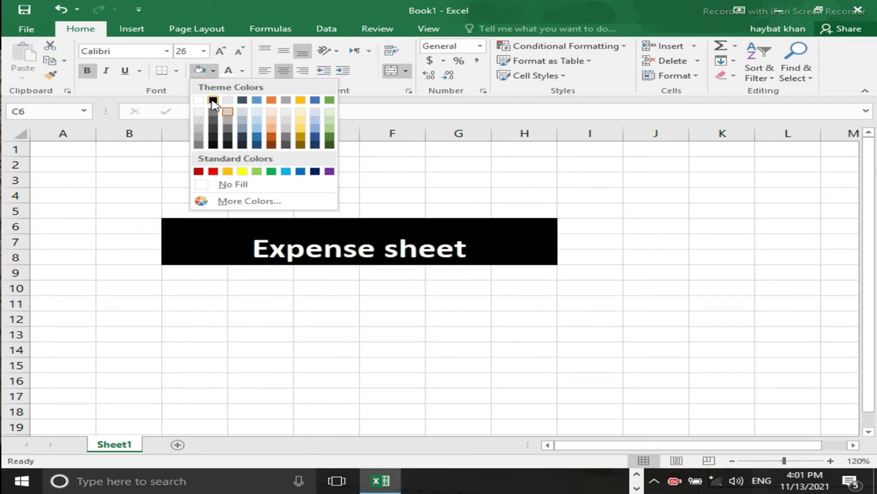
{"action": "left_click", "coordinate": [212, 101]}
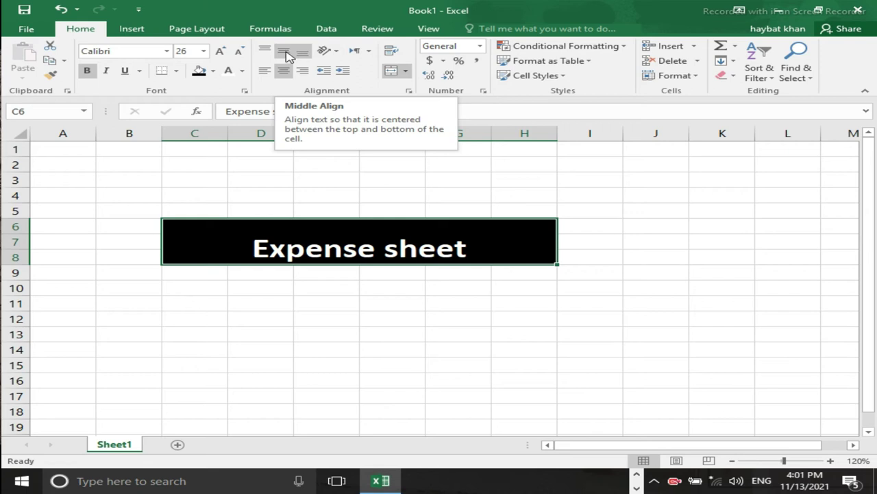
Set the title cell to Middle Align after trying Top and Bottom alignment
{"action": "left_click", "coordinate": [287, 56]}
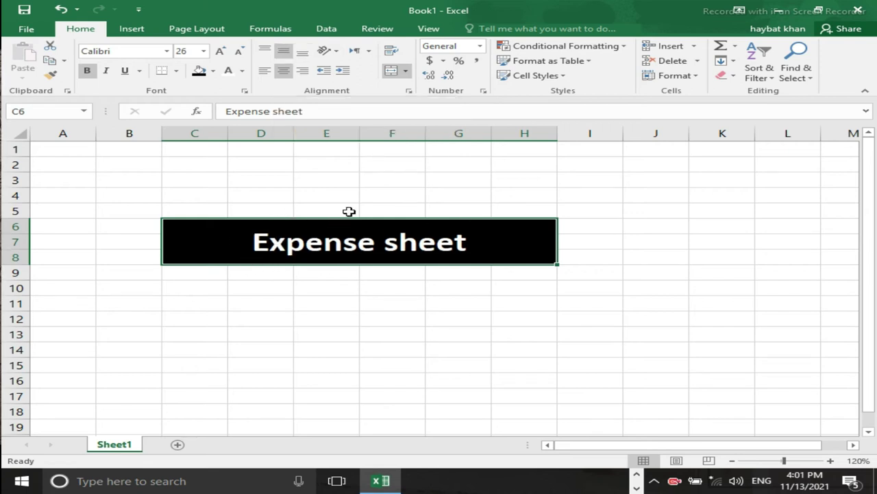
{"action": "left_click", "coordinate": [266, 54]}
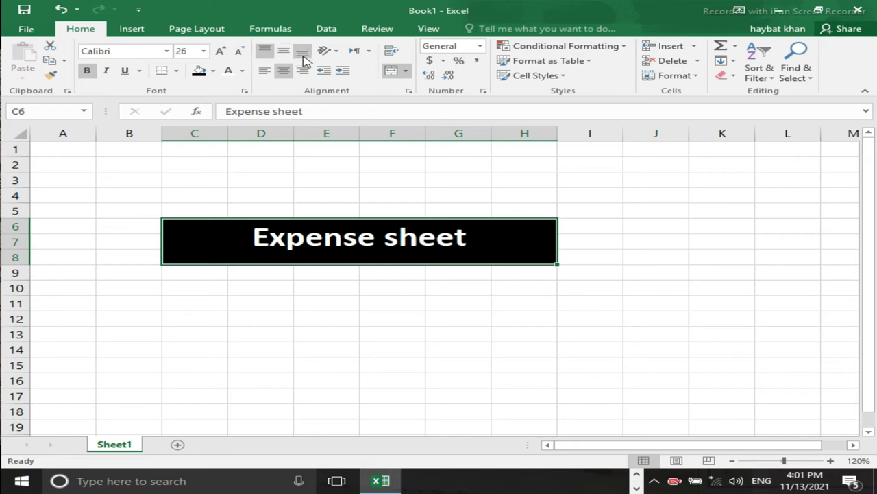
{"action": "left_click", "coordinate": [286, 54]}
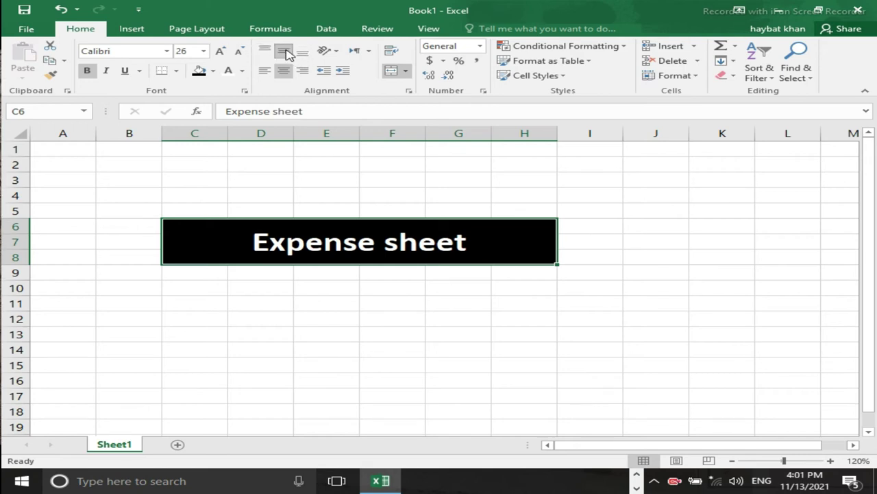
{"action": "left_click", "coordinate": [306, 58]}
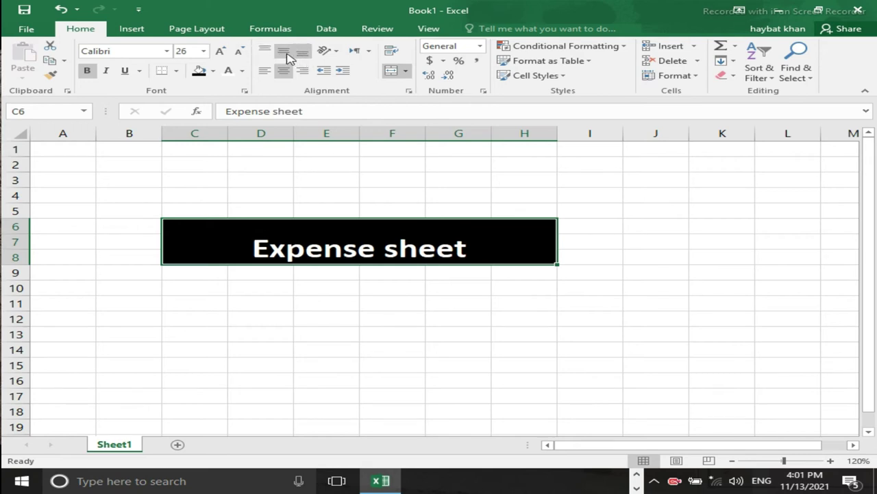
{"action": "left_click", "coordinate": [284, 52]}
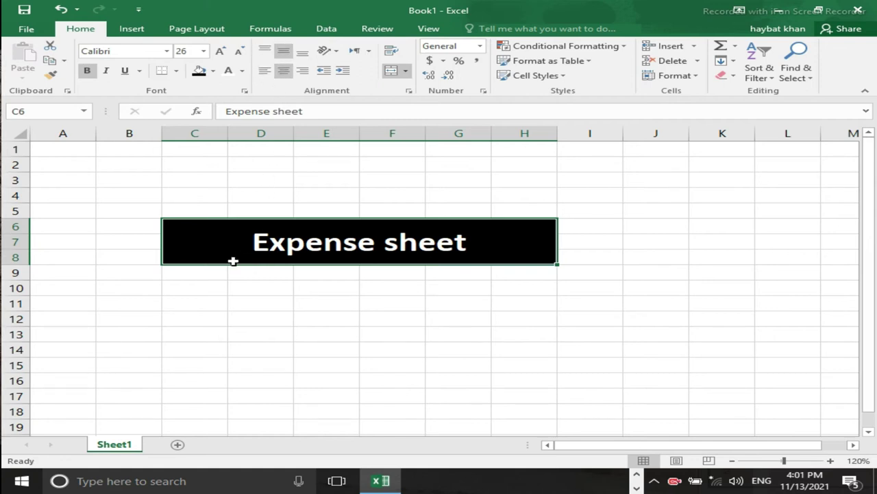
{"action": "left_click", "coordinate": [183, 268]}
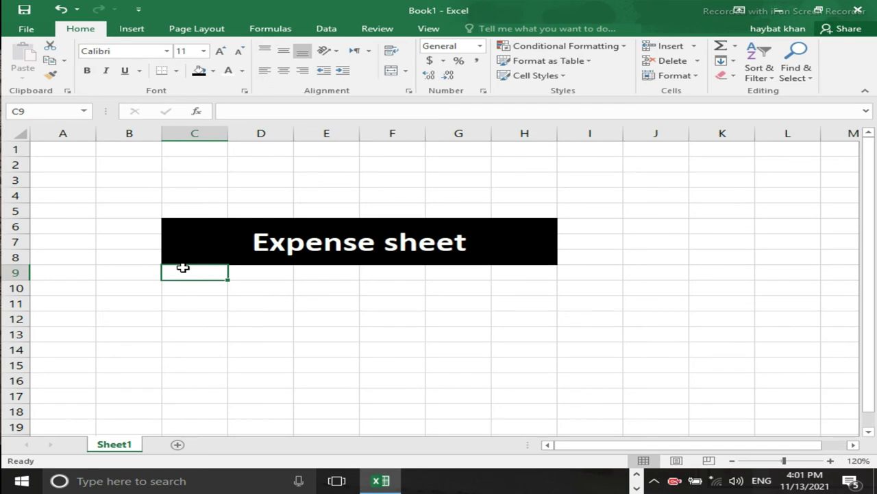
Enter headers S NO and DESCRIPTION in C9:D9 and autofit column D
{"action": "type", "text": "s"}
{"action": "key", "text": "BackSpace"}
{"action": "type", "text": "S NO"}
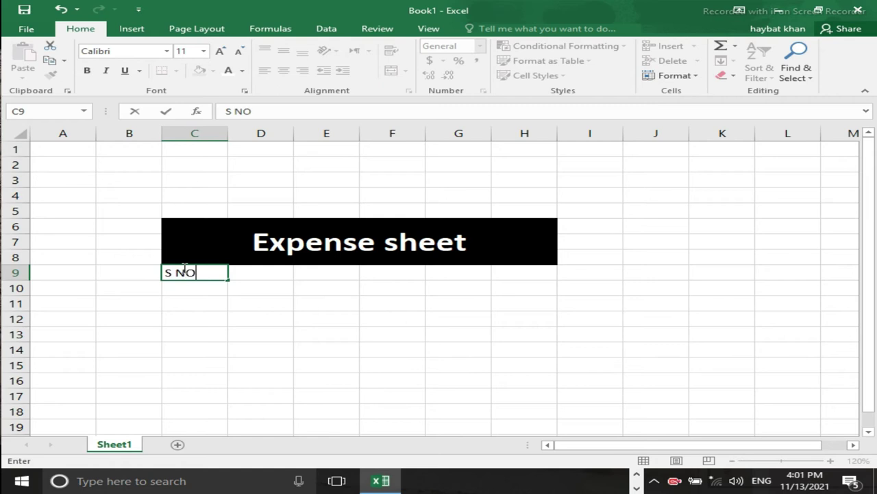
{"action": "key", "text": "Tab"}
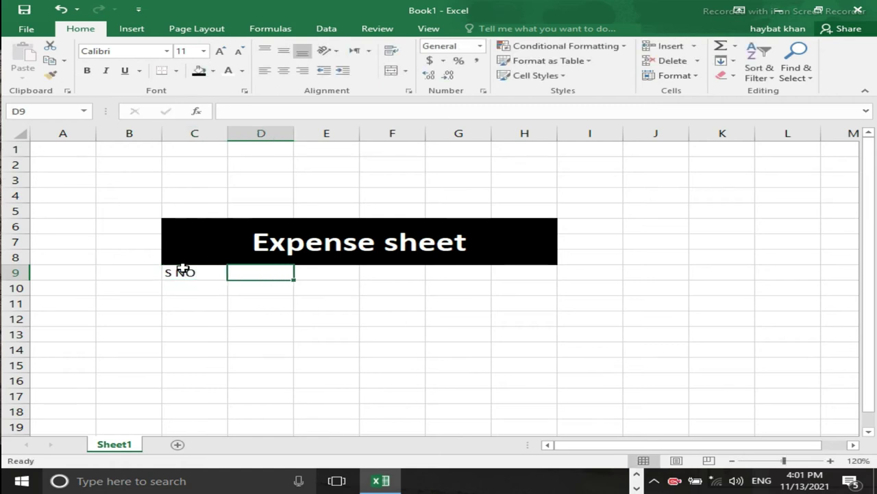
{"action": "type", "text": "D"}
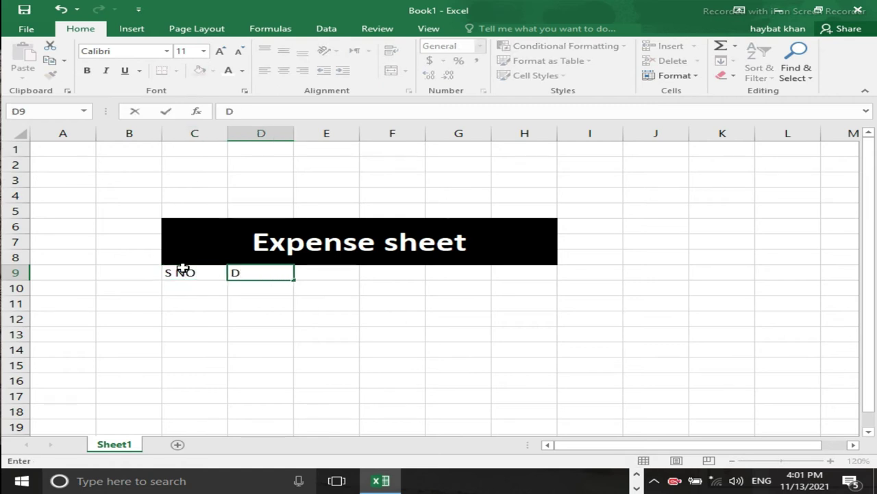
{"action": "type", "text": "ES"}
{"action": "type", "text": "CRIPTION"}
{"action": "key", "text": "Tab"}
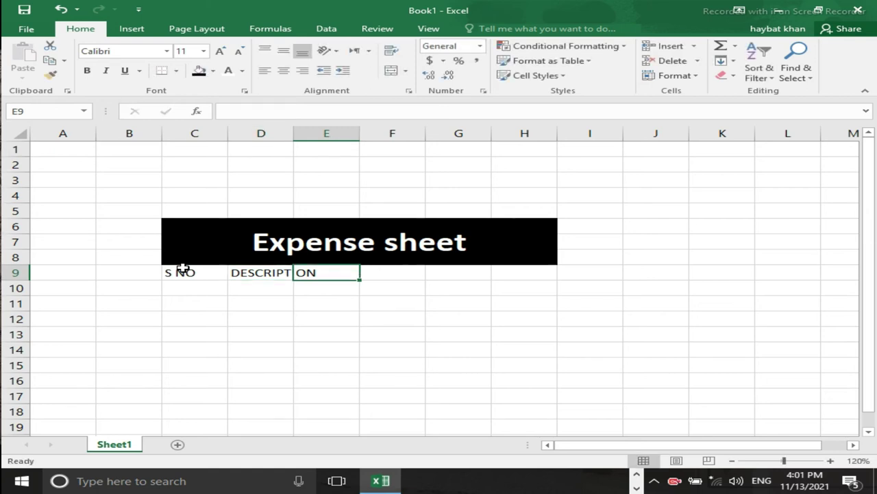
{"action": "left_click", "coordinate": [273, 134]}
{"action": "double_click", "coordinate": [293, 134]}
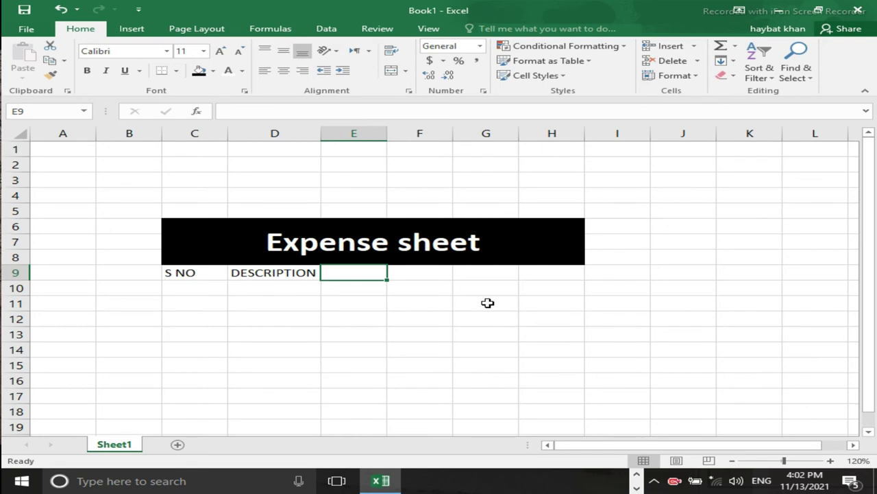
Enter headers DEBIT, CREDT and BALANCE in E9:G9
{"action": "type", "text": "DEBIT"}
{"action": "key", "text": "Tab"}
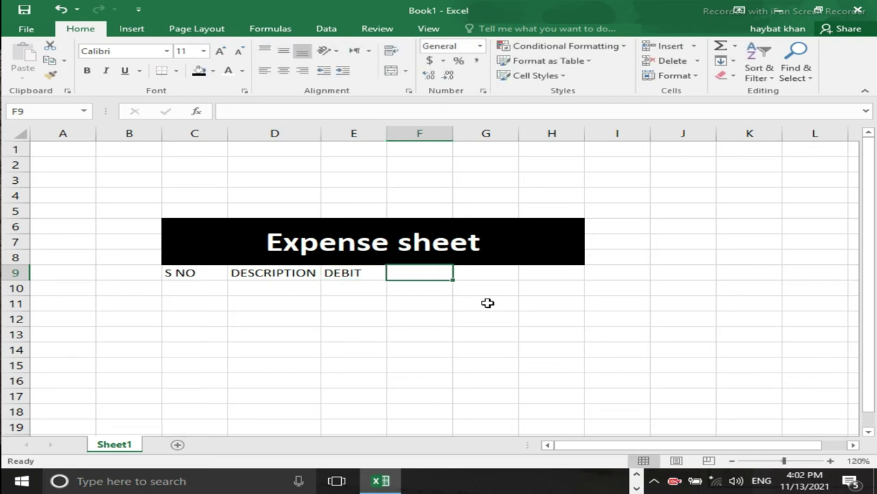
{"action": "type", "text": "CREDT"}
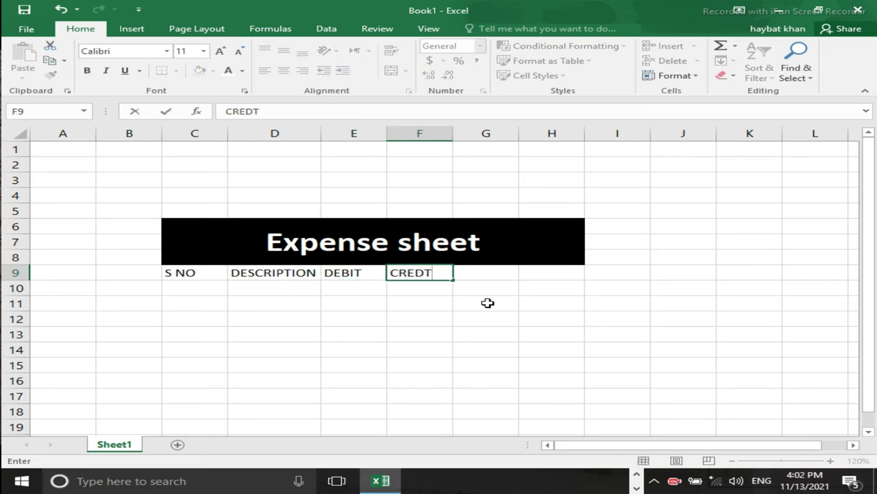
{"action": "key", "text": "Tab"}
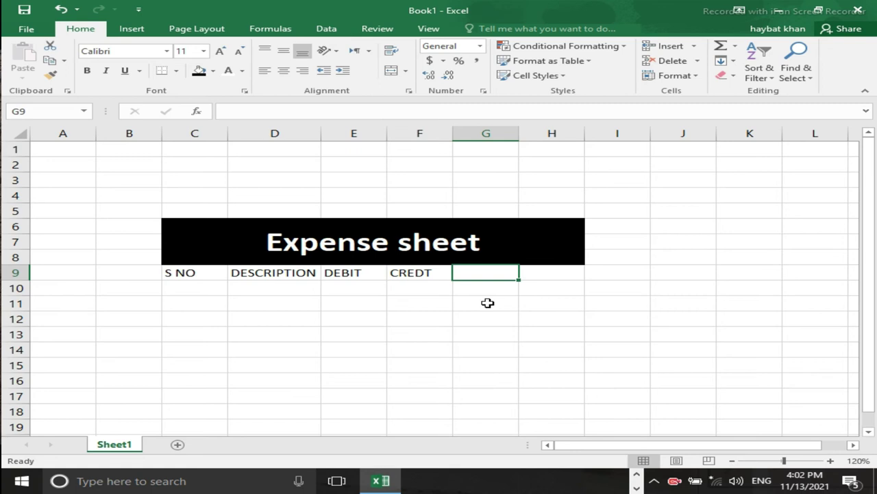
{"action": "type", "text": "BALANCE"}
{"action": "key", "text": "Return"}
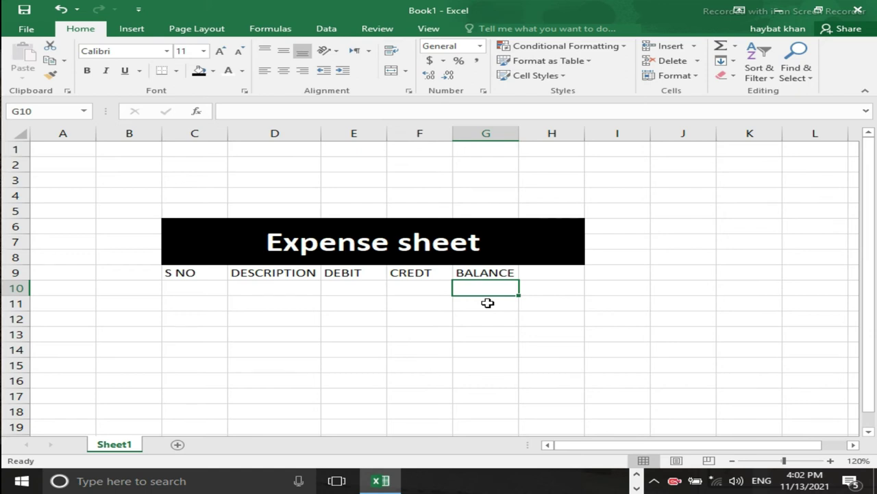
Correct the F9 header from CREDT to CREDIT
{"action": "key", "text": "Up"}
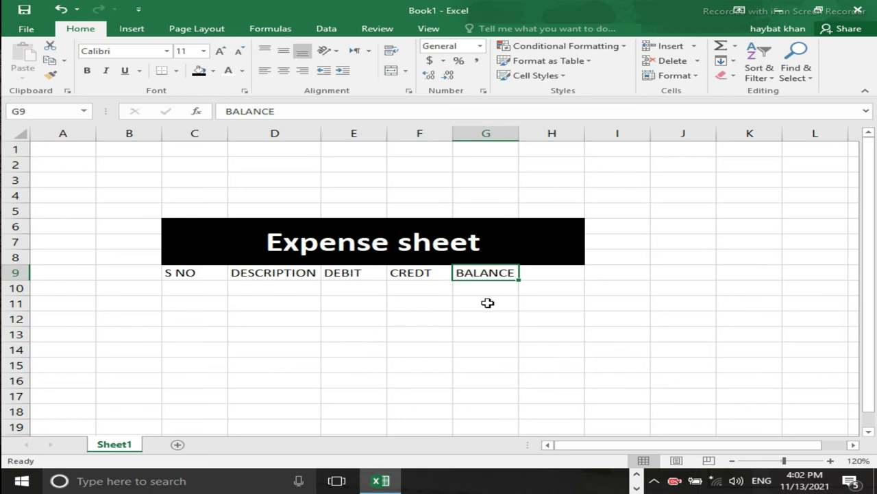
{"action": "key", "text": "Left"}
{"action": "key", "text": "F2"}
{"action": "key", "text": "Left"}
{"action": "type", "text": "I"}
{"action": "key", "text": "Return"}
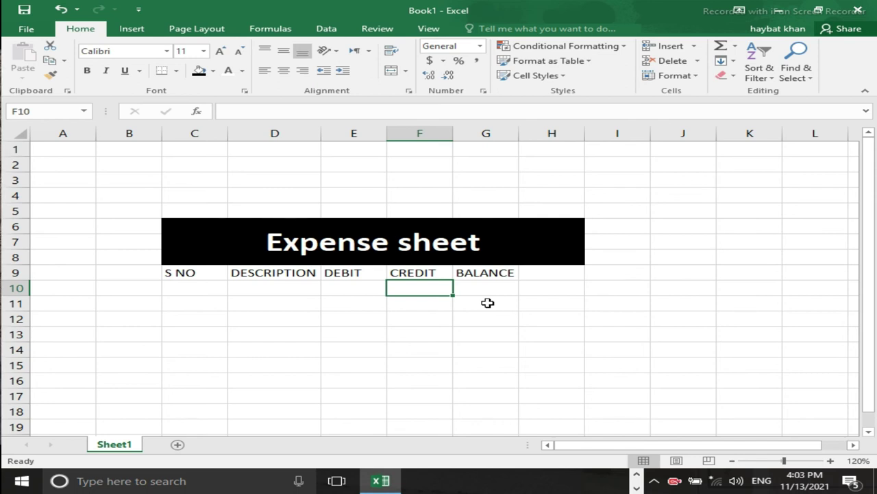
{"action": "key", "text": "Left"}
{"action": "key", "text": "Left"}
{"action": "key", "text": "Left"}
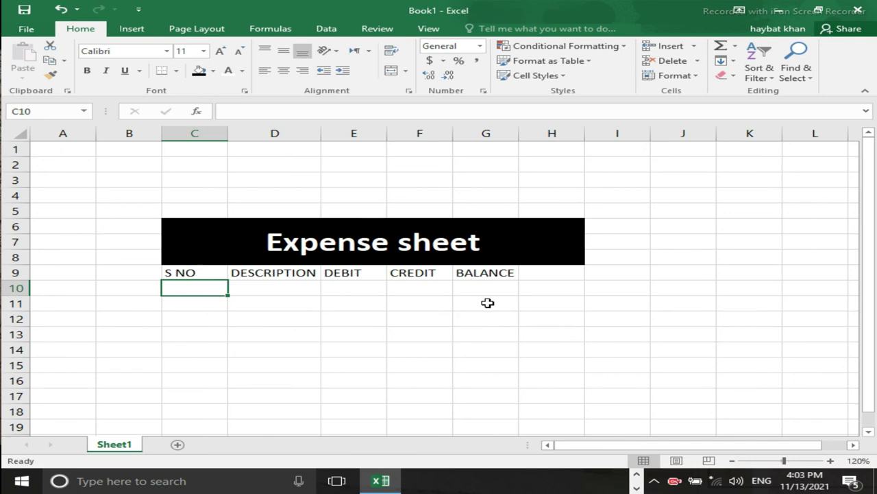
Enter serial 1 and 'OPNENING BALANCE' on row 10, widening column D to fit
{"action": "type", "text": "1"}
{"action": "key", "text": "Tab"}
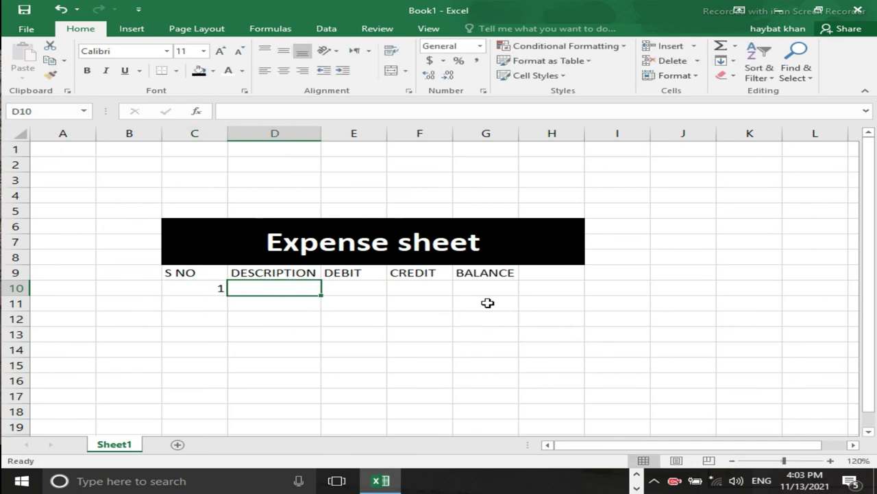
{"action": "type", "text": "OPNENING BALANCE"}
{"action": "key", "text": "Tab"}
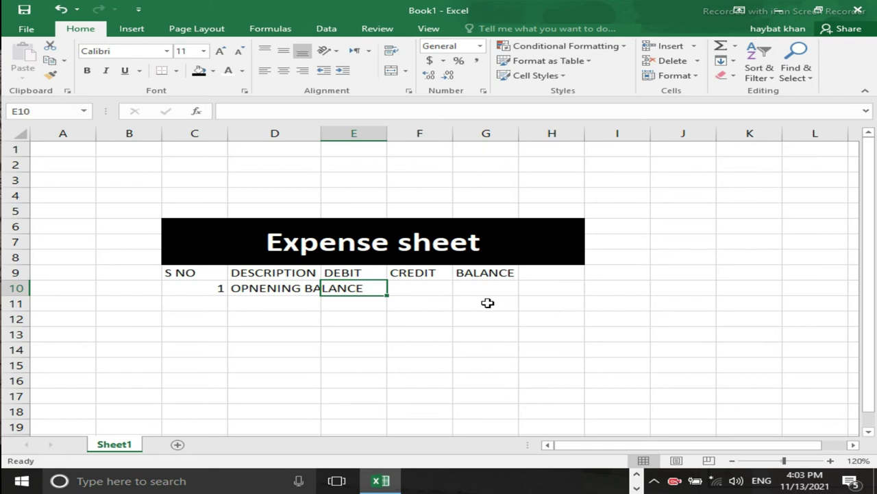
{"action": "left_click_drag", "start_coordinate": [320, 137], "coordinate": [370, 137]}
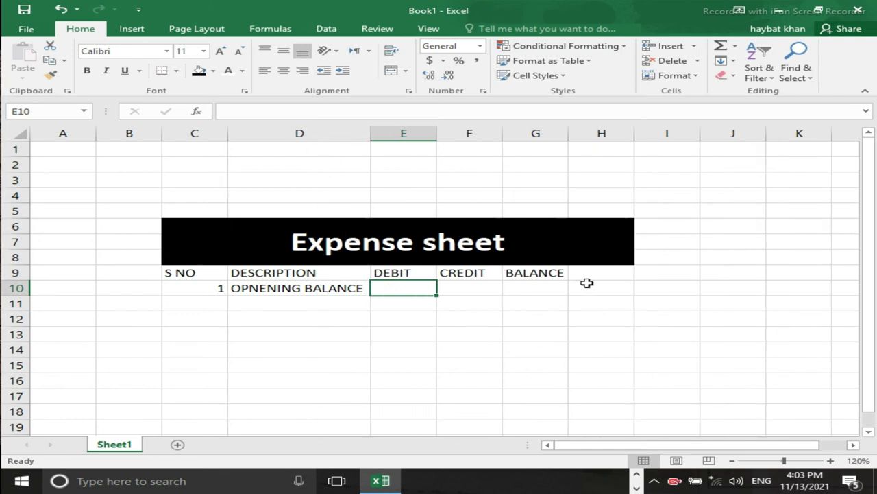
Enter a balance of 10000 in G10
{"action": "key", "text": "Right"}
{"action": "key", "text": "Right"}
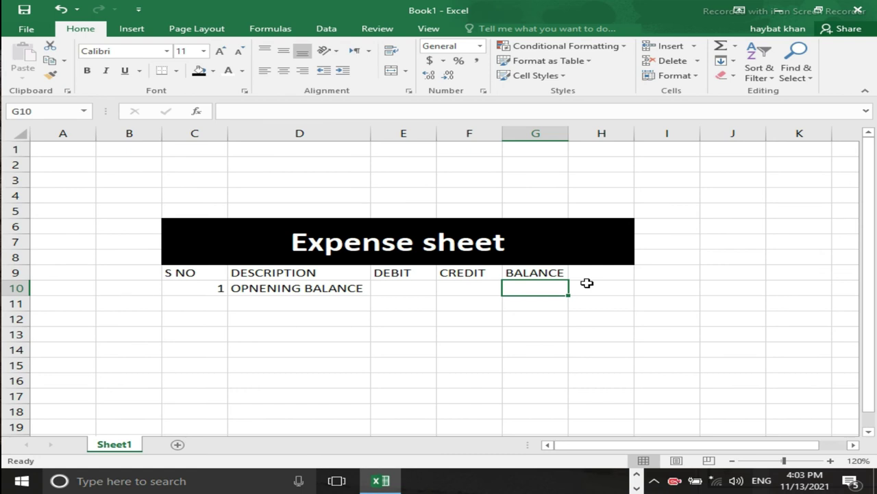
{"action": "type", "text": "10000"}
{"action": "key", "text": "Return"}
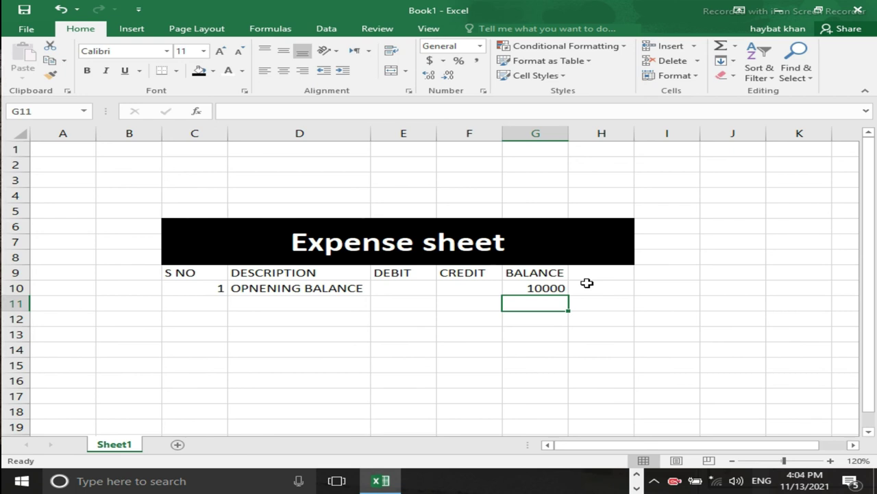
{"action": "key", "text": "Left"}
{"action": "key", "text": "Left"}
{"action": "key", "text": "Left"}
{"action": "key", "text": "Left"}
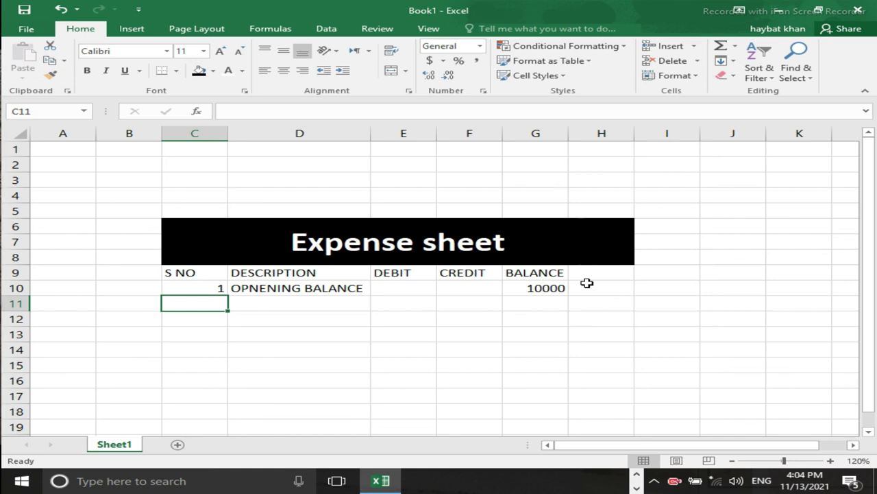
{"action": "key", "text": "Right"}
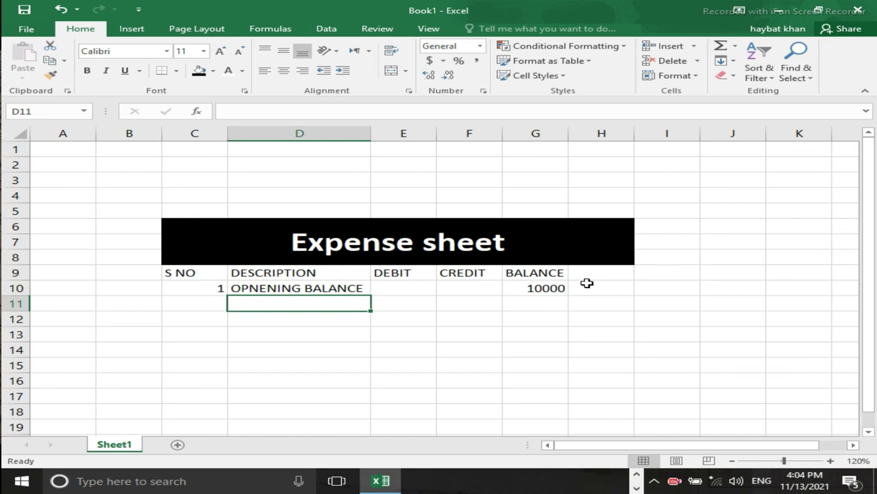
Record ADMISSIONS FEE in D11 with a credit of 2000 in F11
{"action": "type", "text": "F"}
{"action": "key", "text": "BackSpace"}
{"action": "type", "text": "ADMISSIONS FEE"}
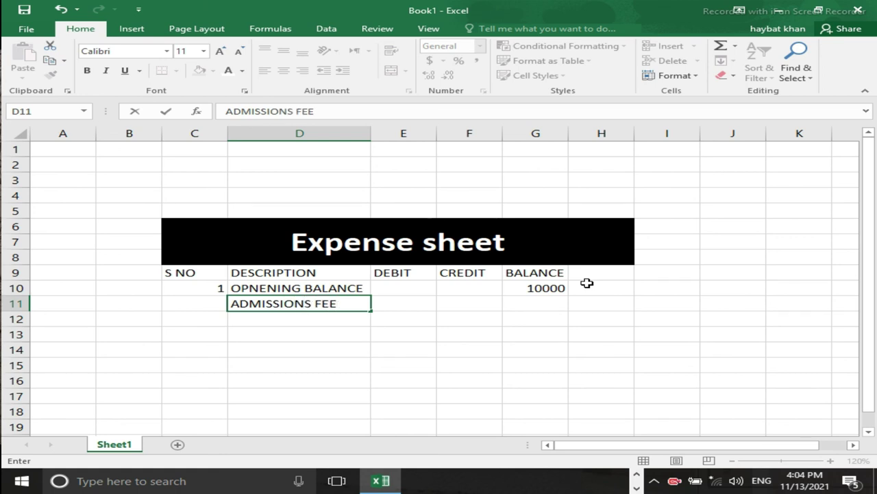
{"action": "key", "text": "Tab"}
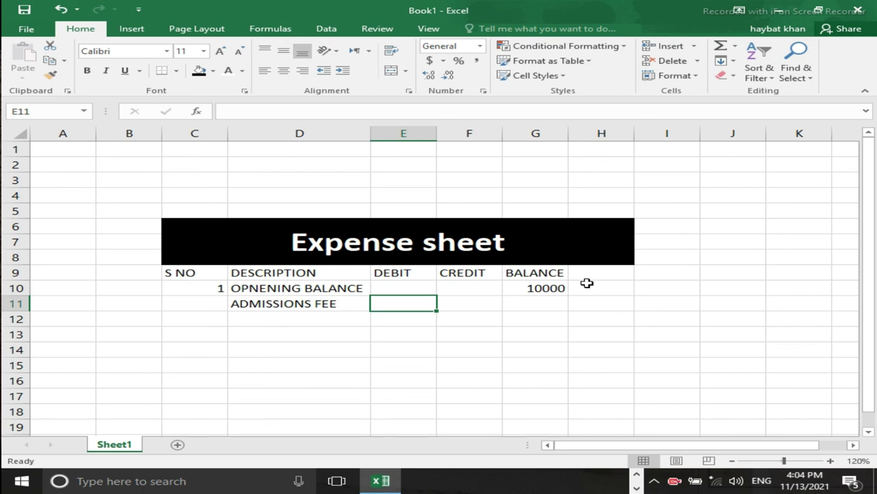
{"action": "key", "text": "Right"}
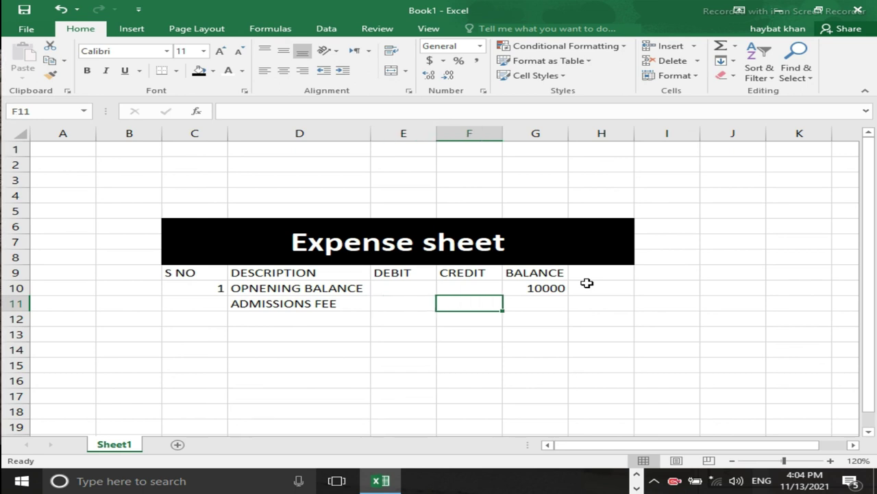
{"action": "type", "text": "2000"}
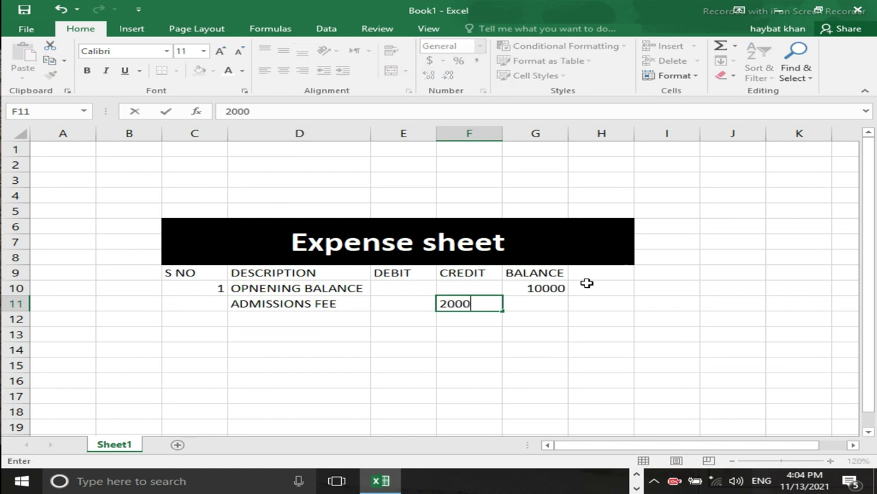
{"action": "key", "text": "Return"}
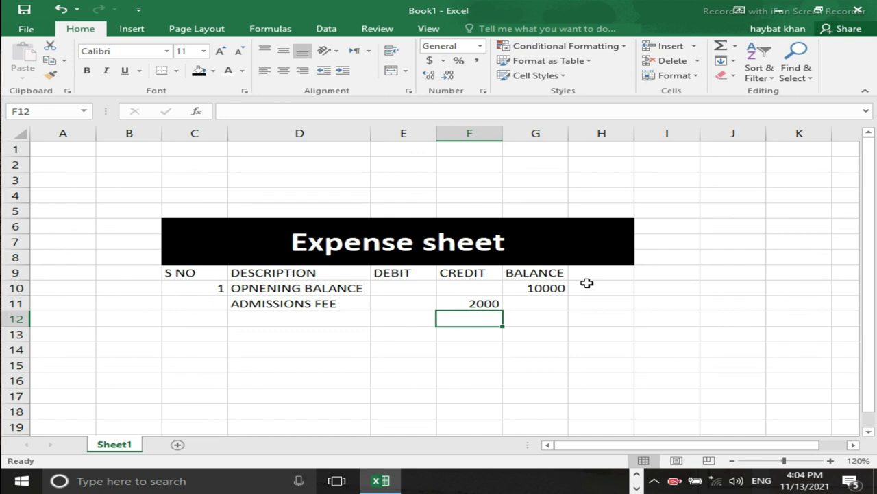
Enter PETTY CASH as the description in D12
{"action": "key", "text": "Left"}
{"action": "key", "text": "Left"}
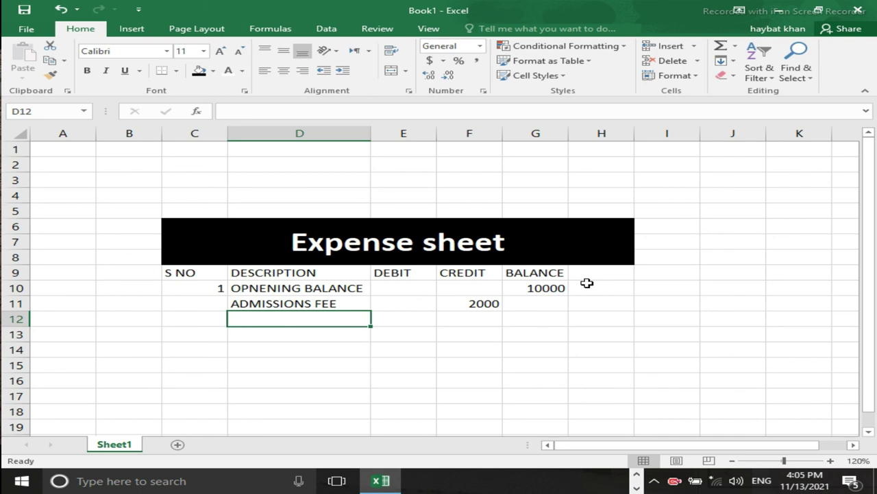
{"action": "type", "text": "PETTY CASH"}
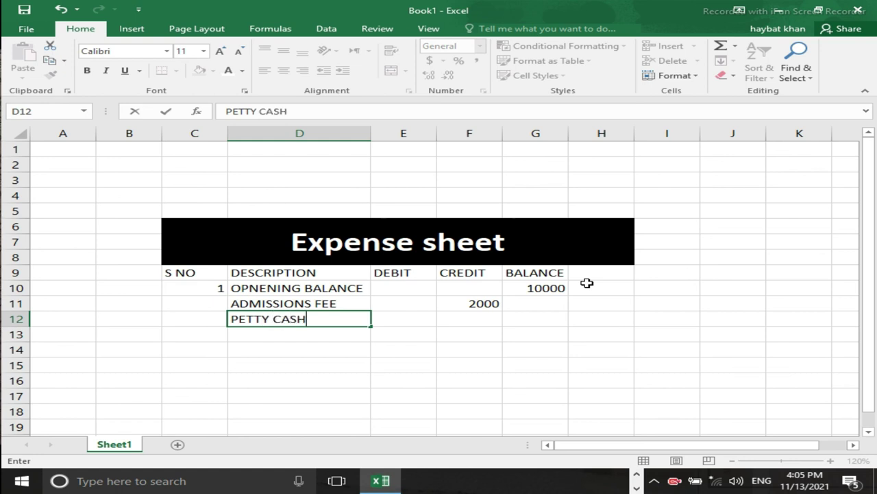
{"action": "key", "text": "Tab"}
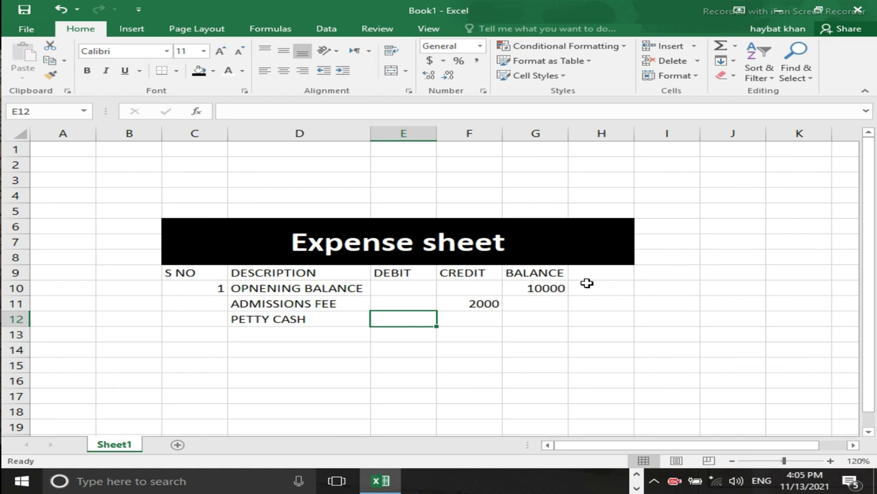
{"action": "key", "text": "Left"}
{"action": "key", "text": "Left"}
{"action": "key", "text": "Right"}
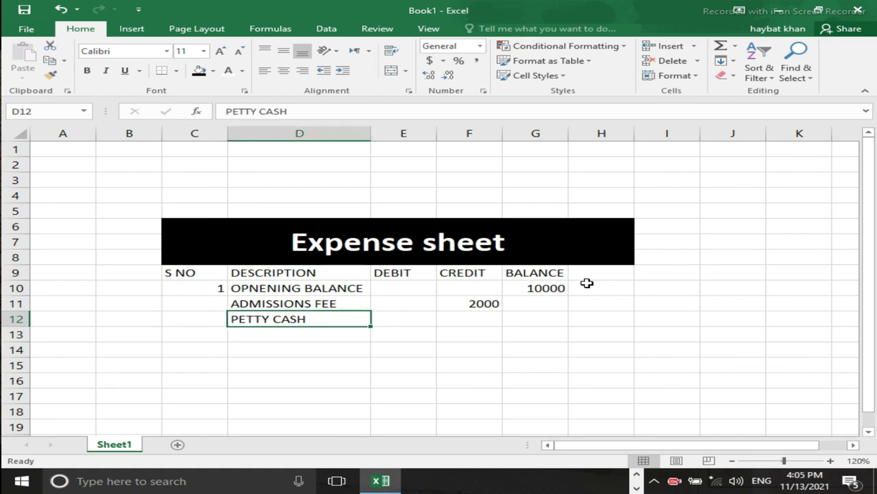